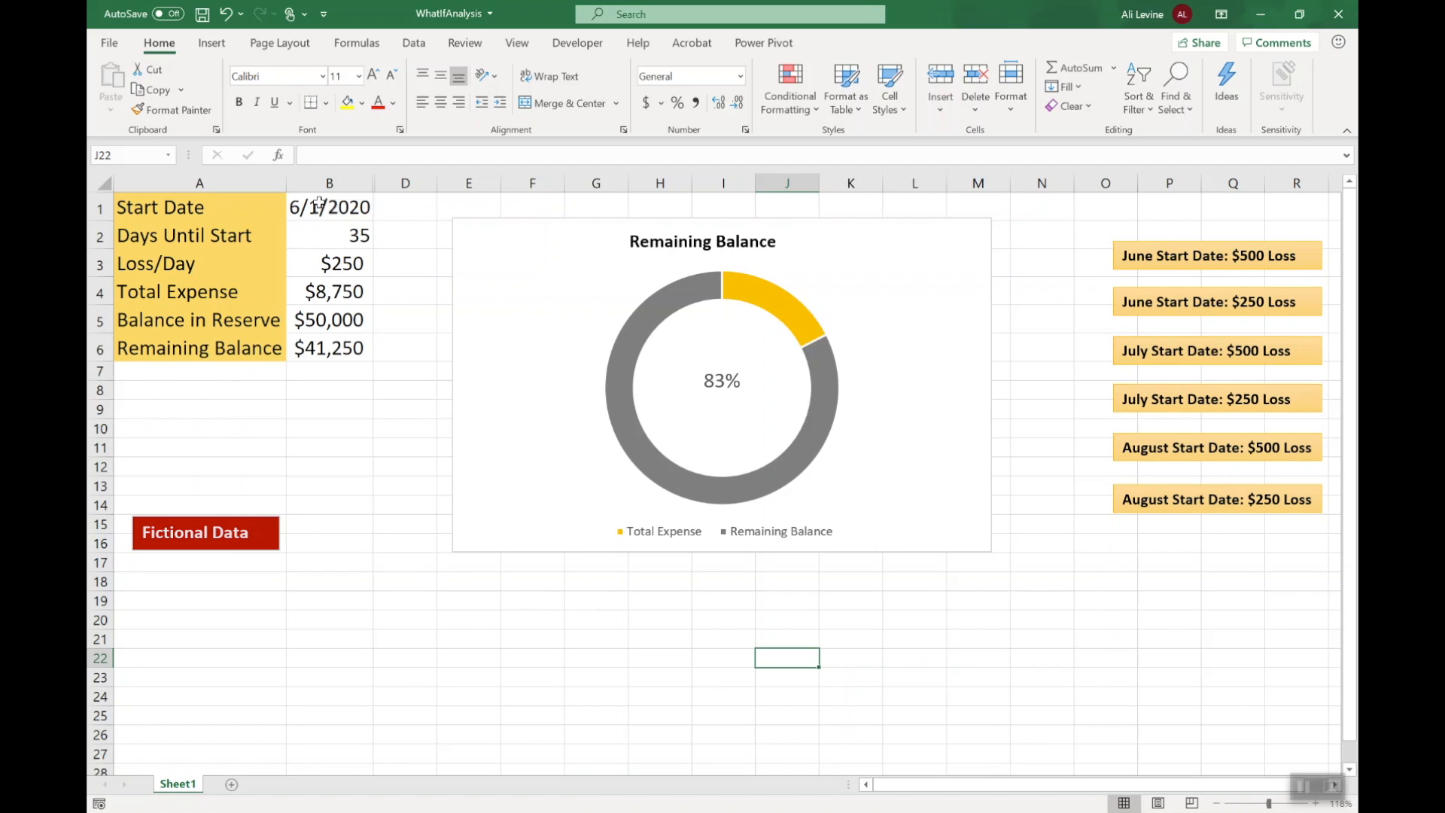
# Step: Run the June, July and August start date scenarios with $500 loss in turn against the remaining balance chart
pyautogui.click(312, 270)
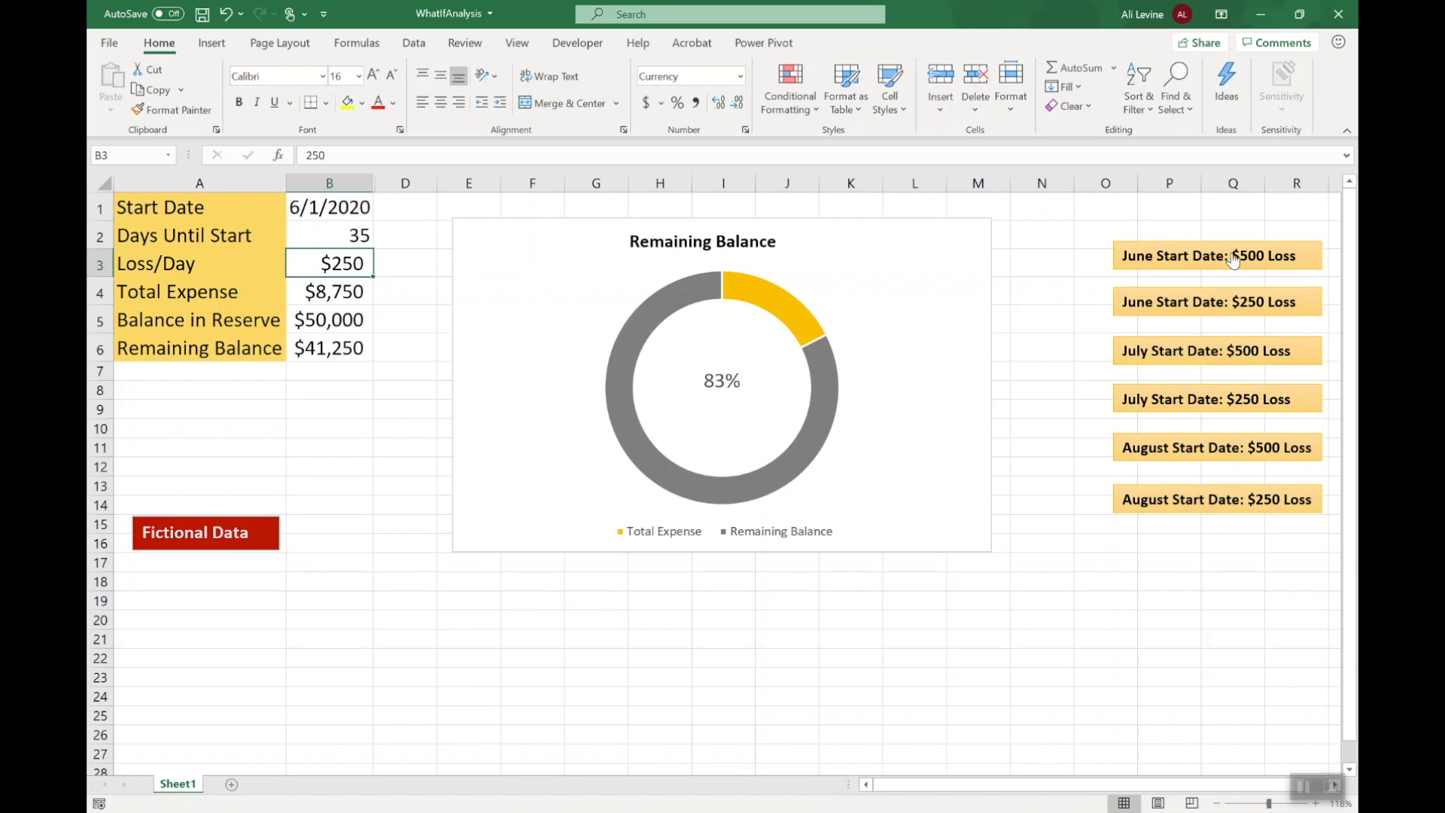
pyautogui.click(1214, 268)
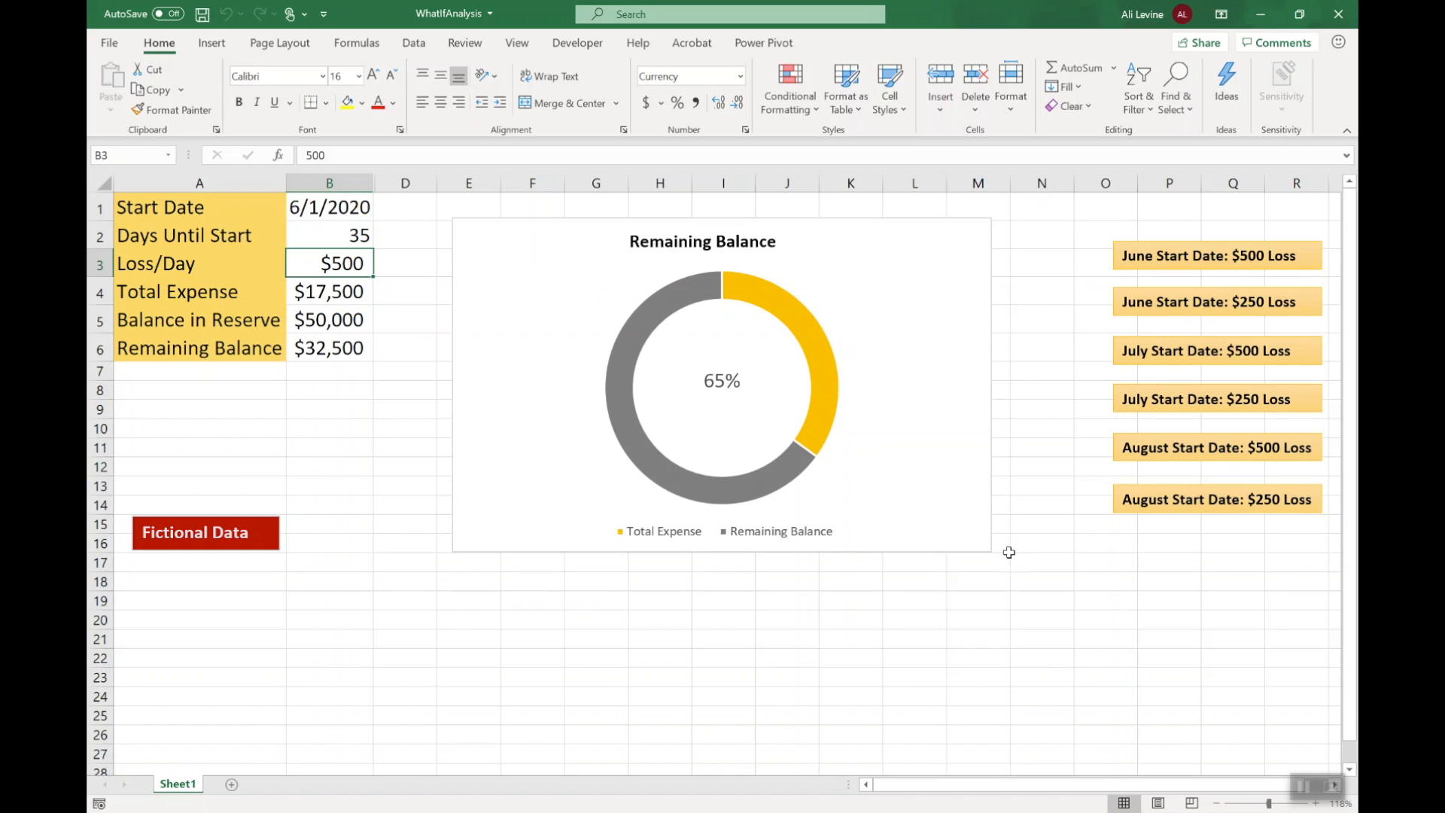
pyautogui.click(1198, 366)
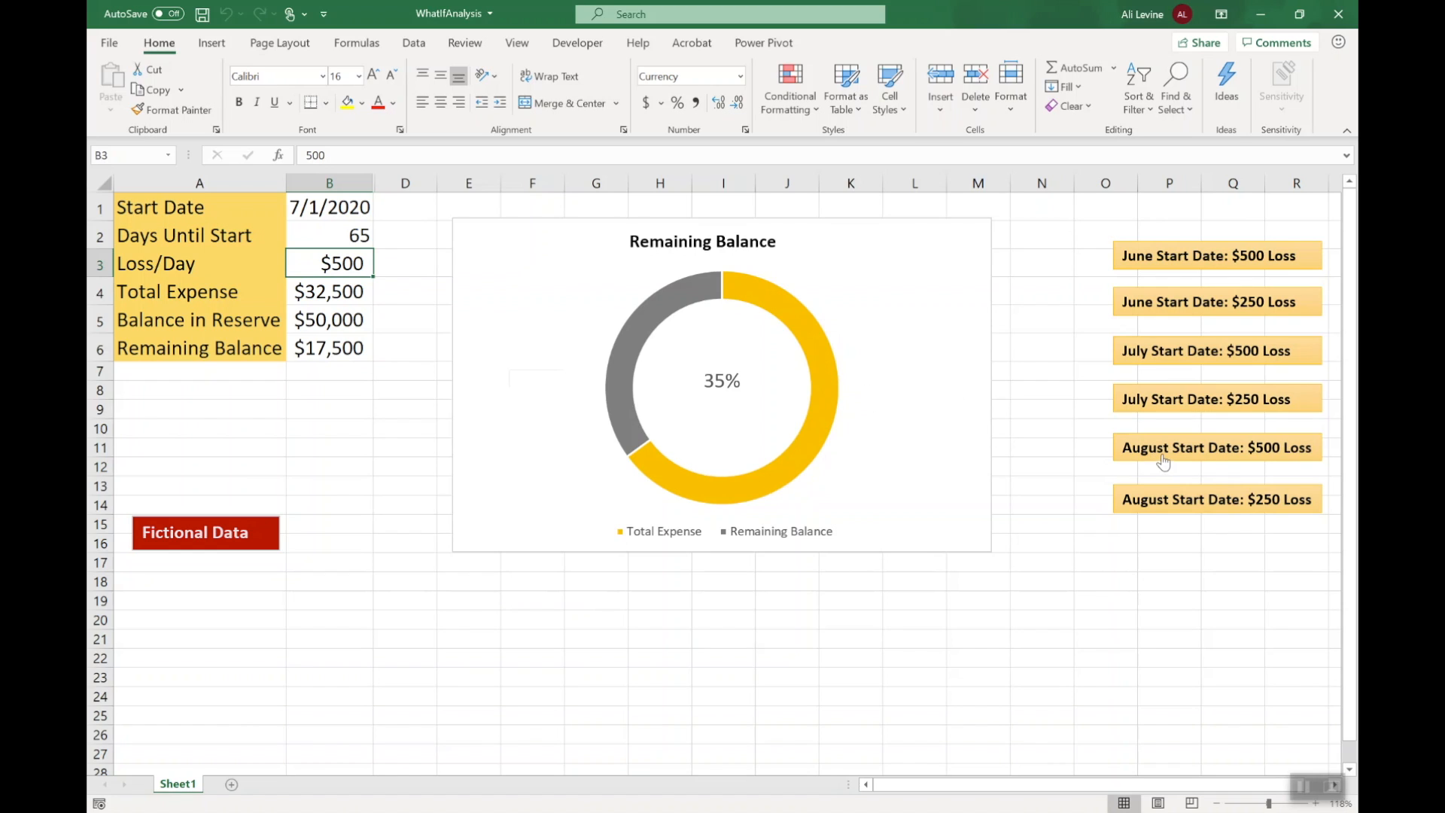
pyautogui.click(1209, 453)
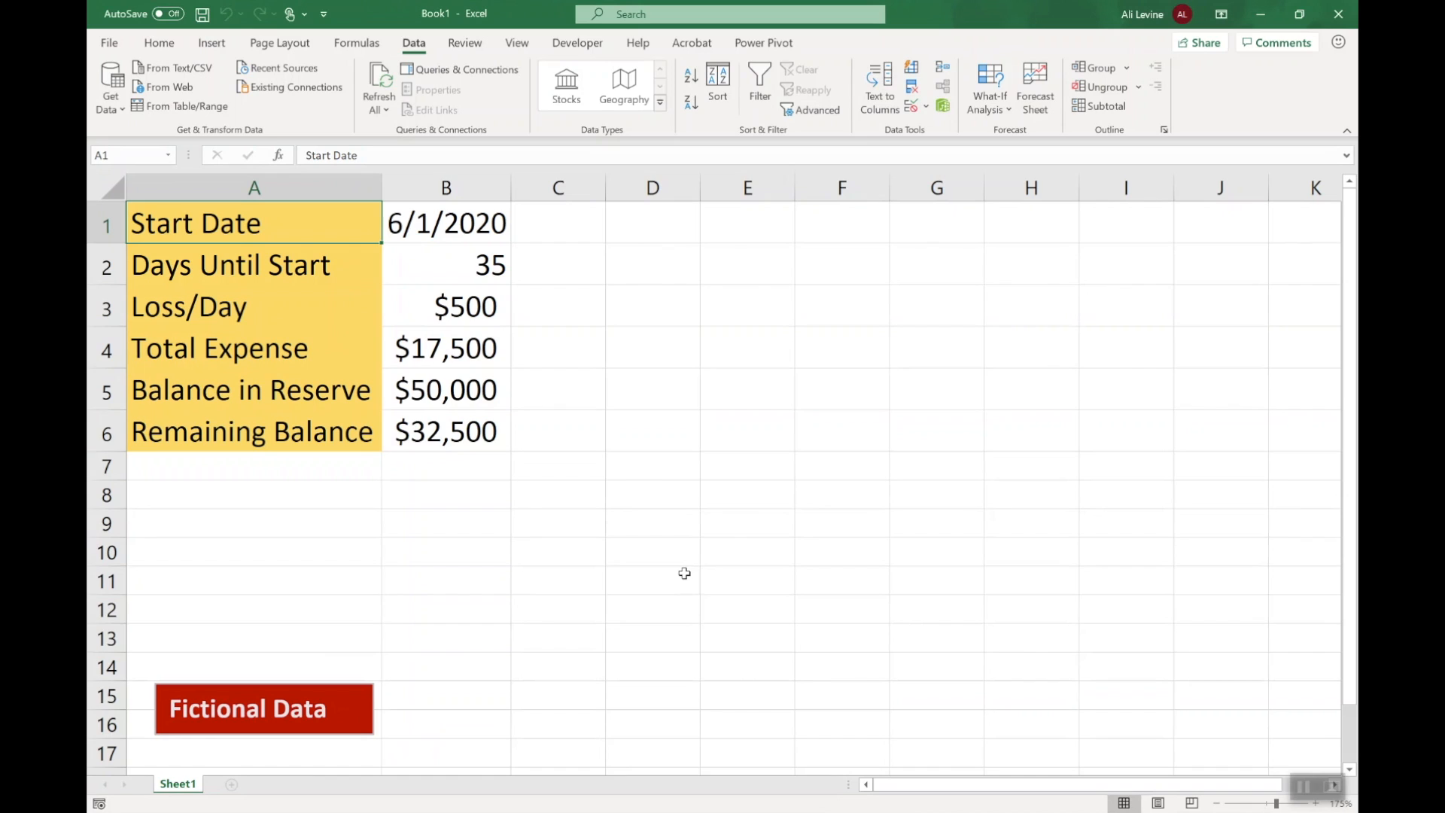
# Step: Examine the start date, loss per day and reserve inputs, and the formulas behind days until start, total expense and remaining balance
pyautogui.click(478, 235)
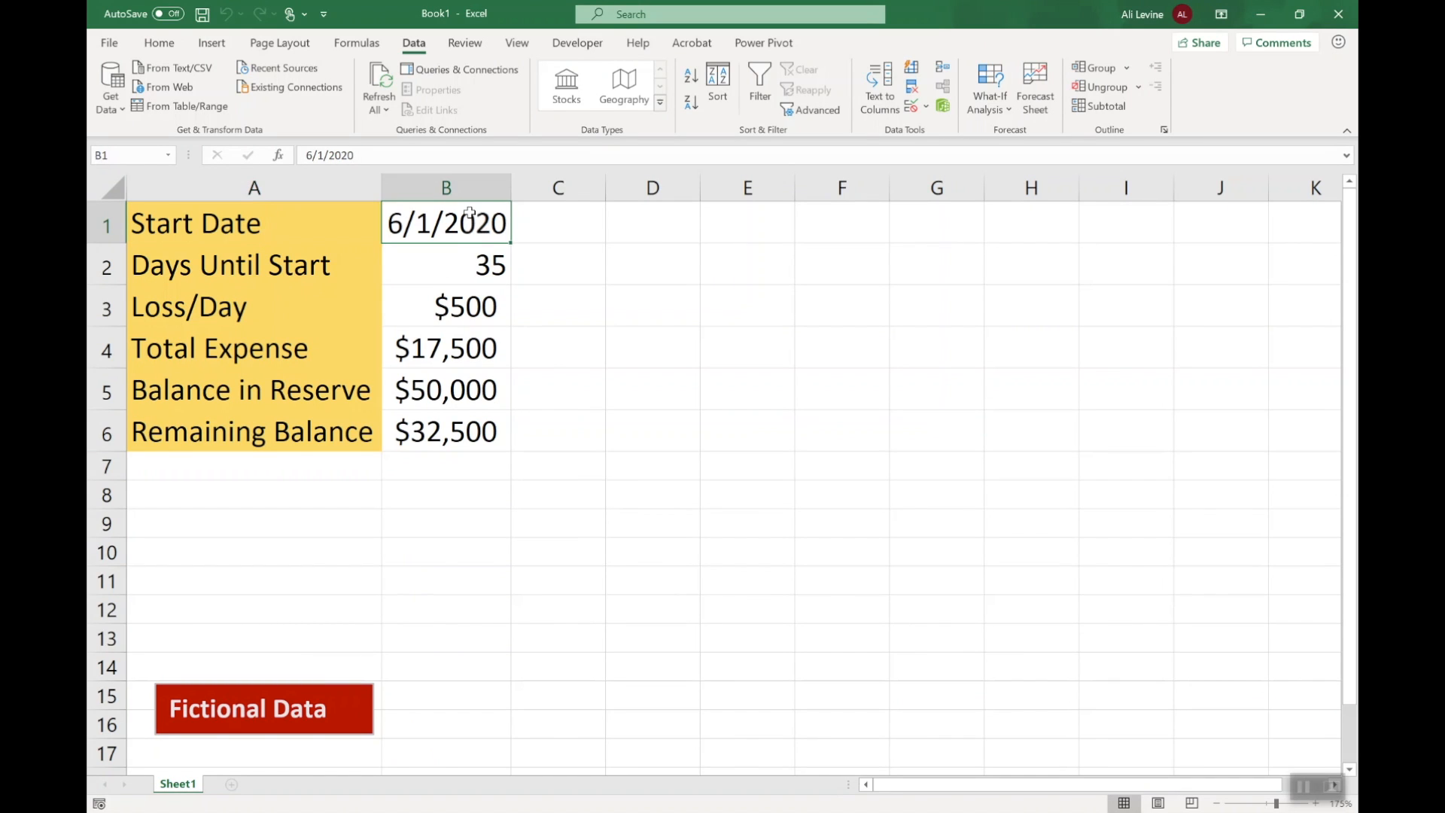
pyautogui.click(483, 311)
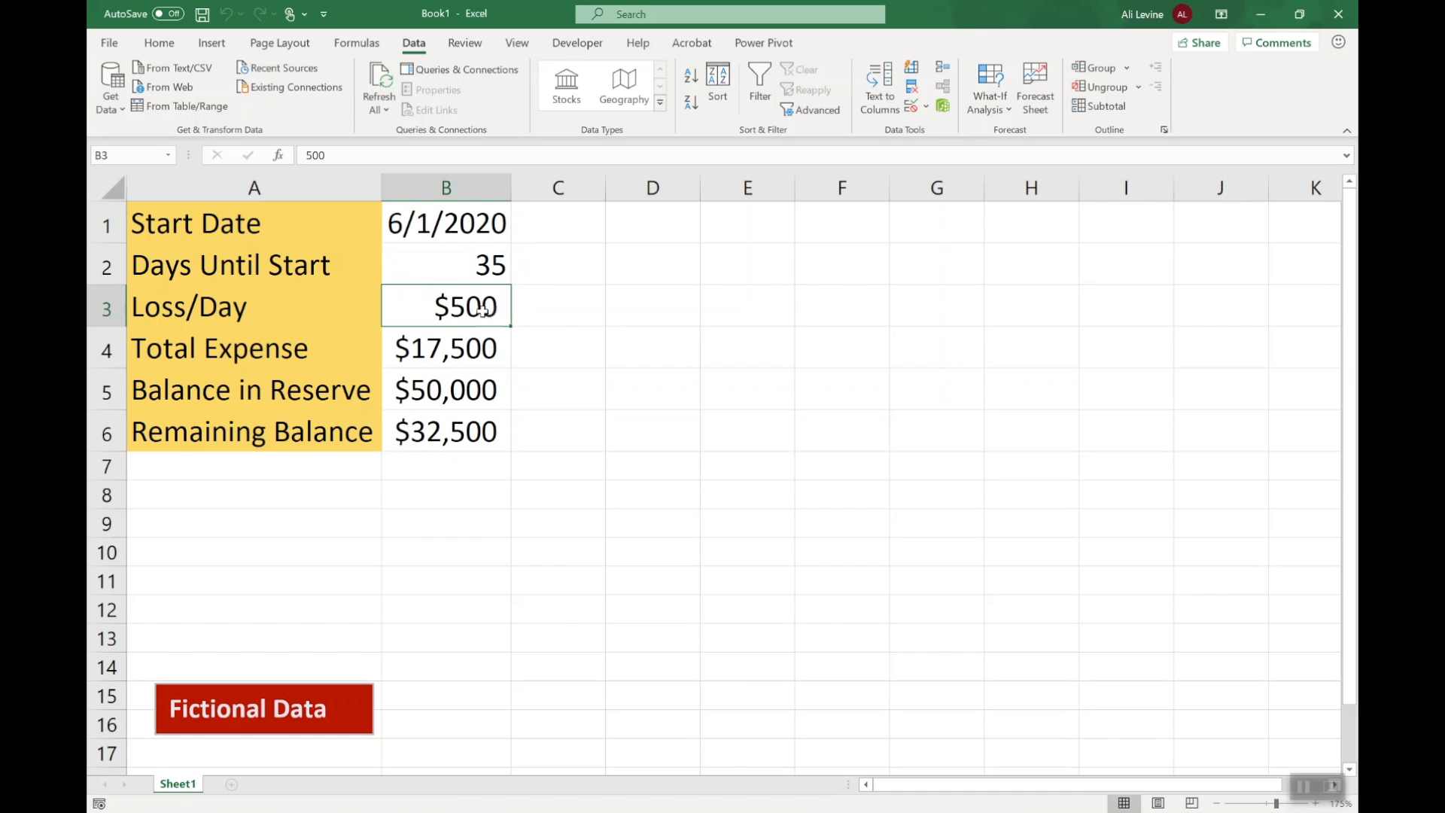
pyautogui.click(450, 390)
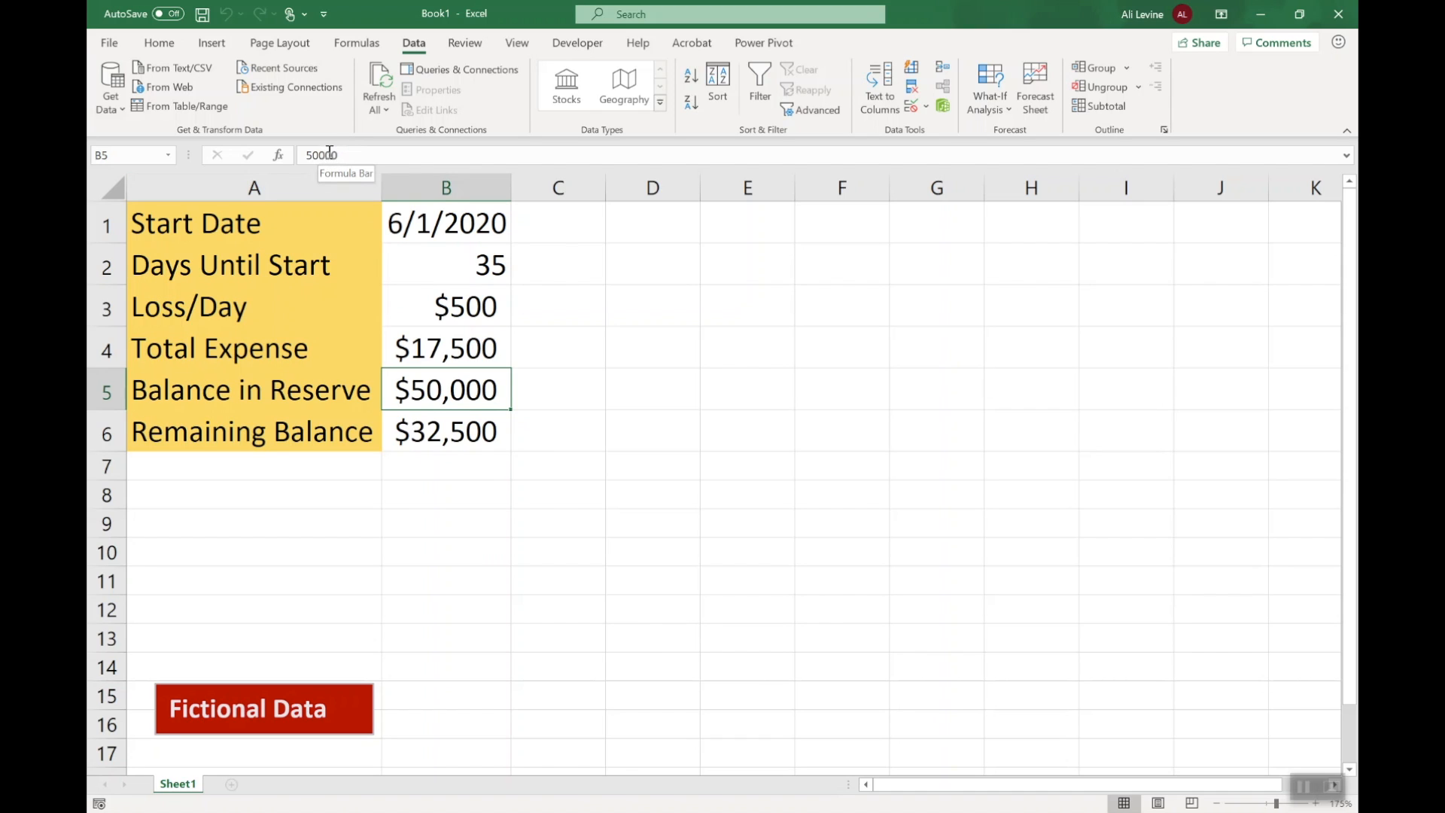
pyautogui.click(443, 265)
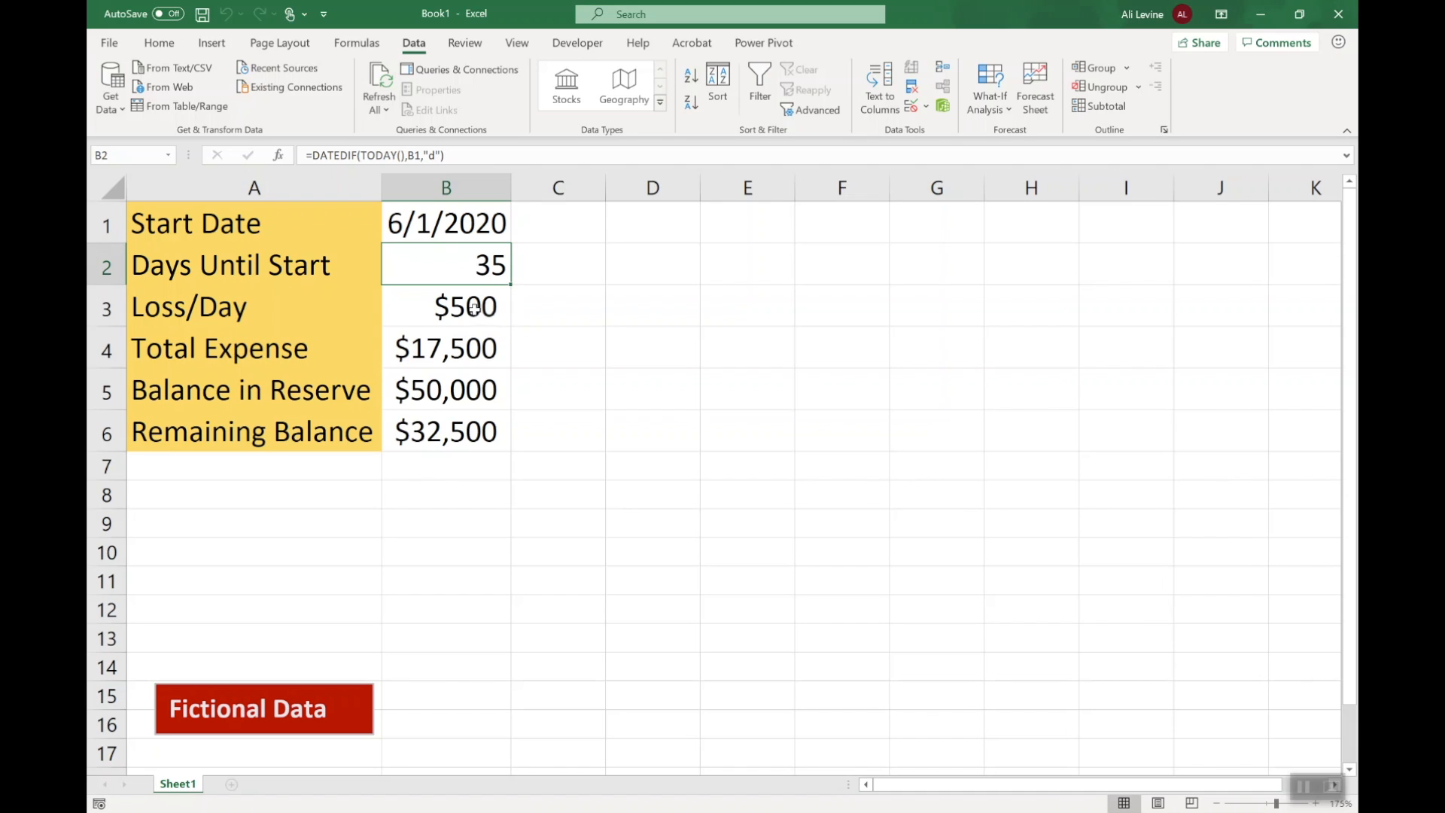
pyautogui.click(475, 365)
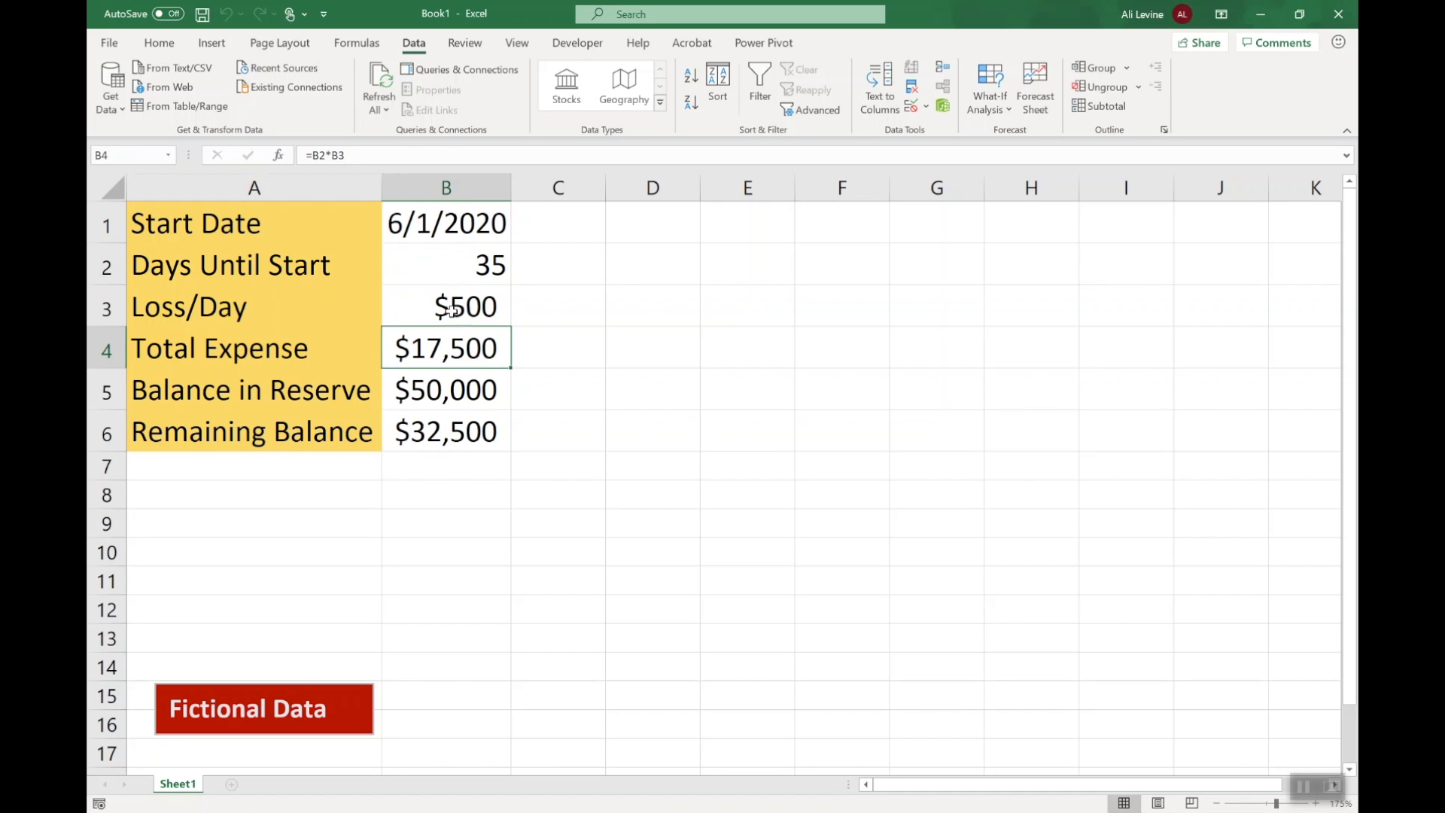
pyautogui.click(456, 430)
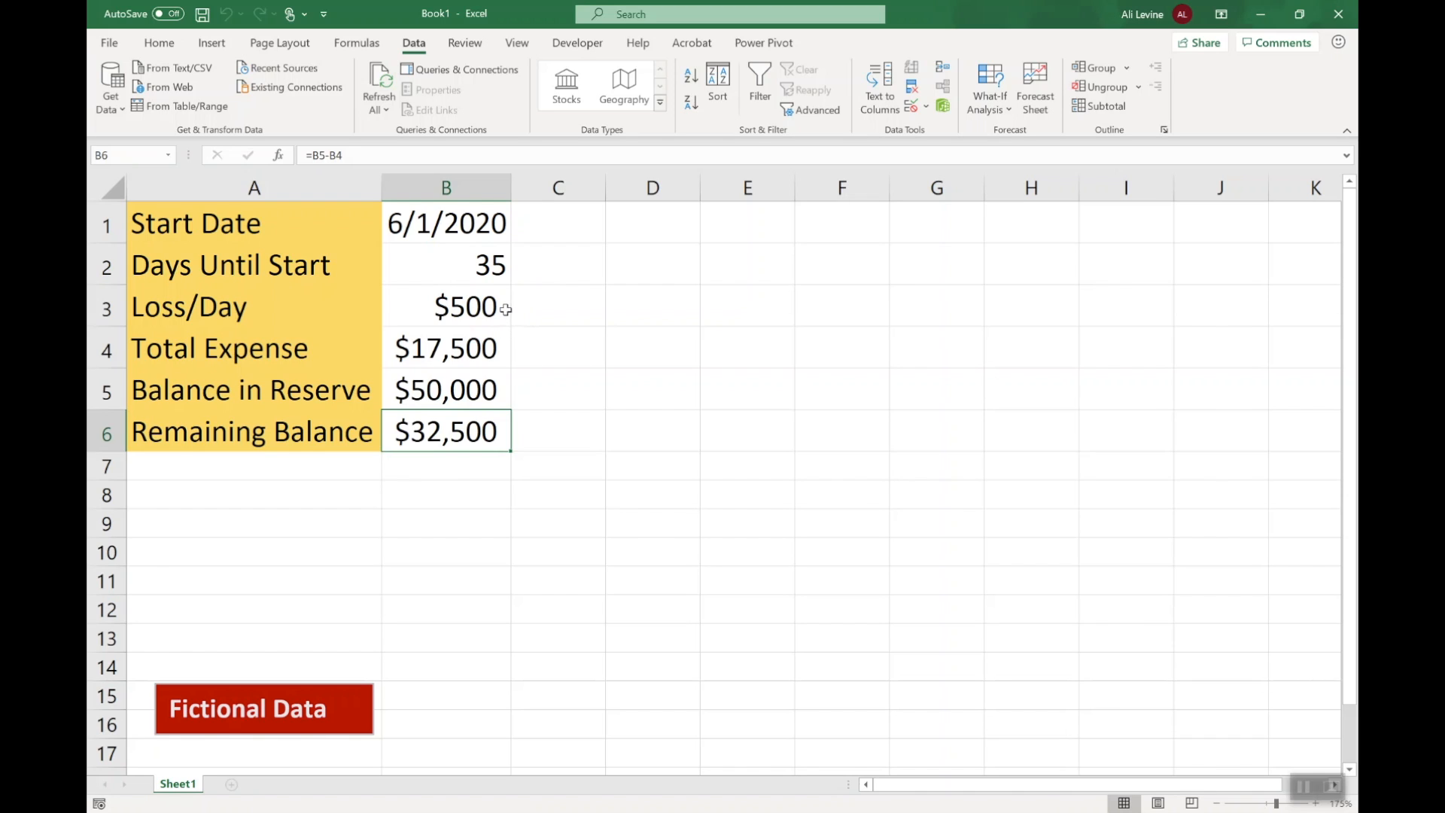
# Step: Start a new scenario in the Scenario Manager and name it "June 1 start date, $500 loss per day"
pyautogui.click(302, 212)
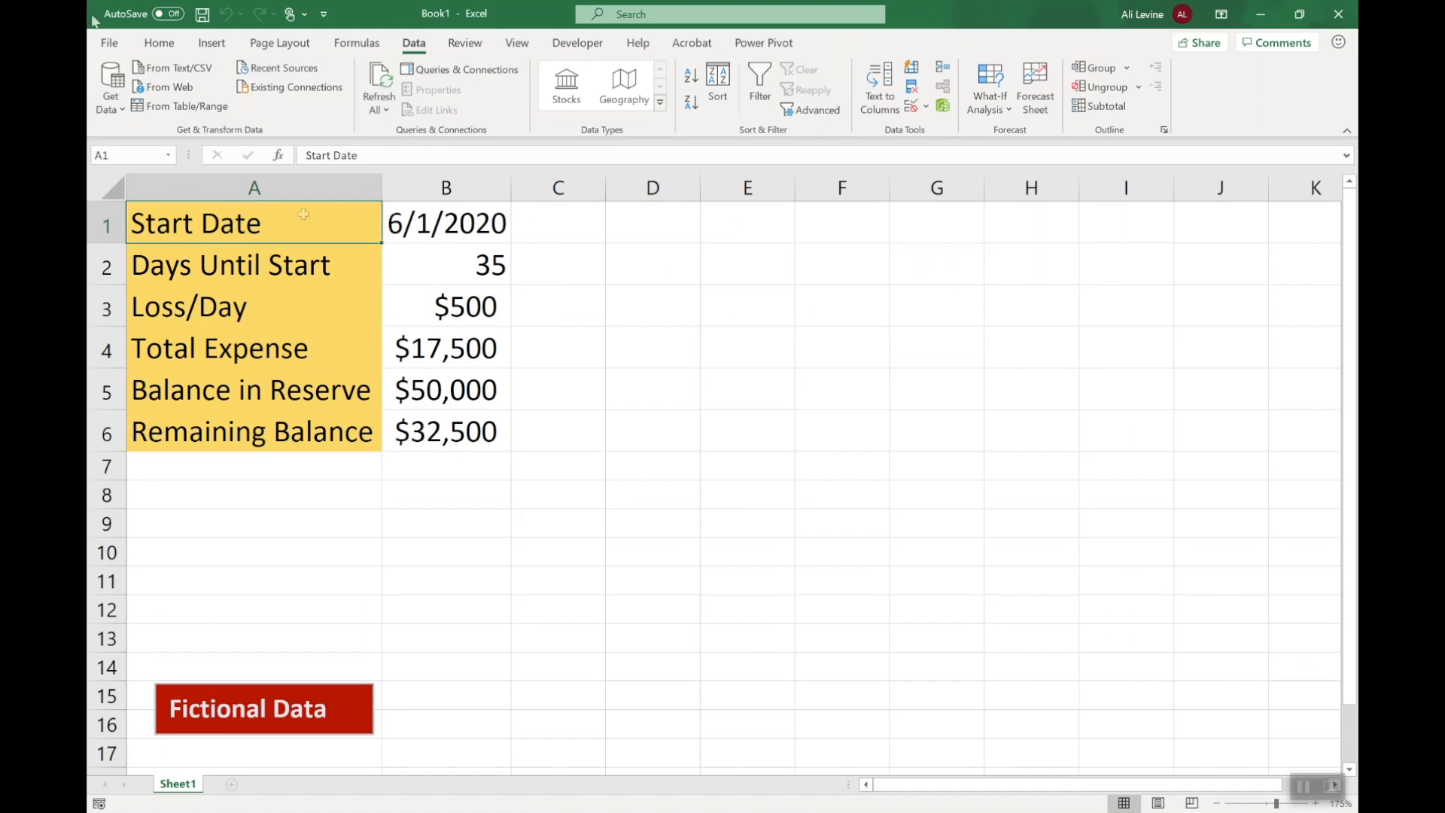
pyautogui.click(159, 42)
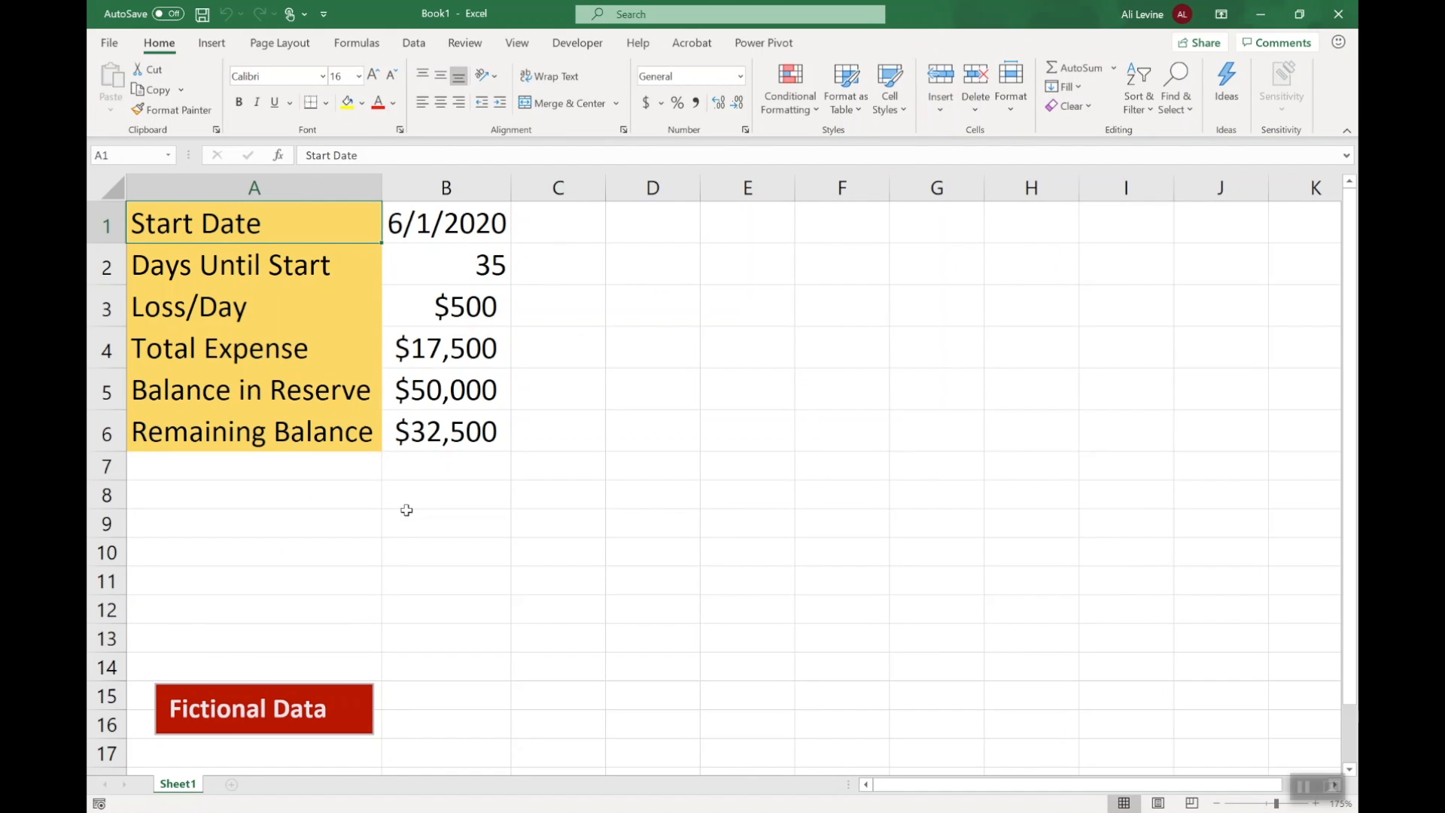
pyautogui.click(416, 45)
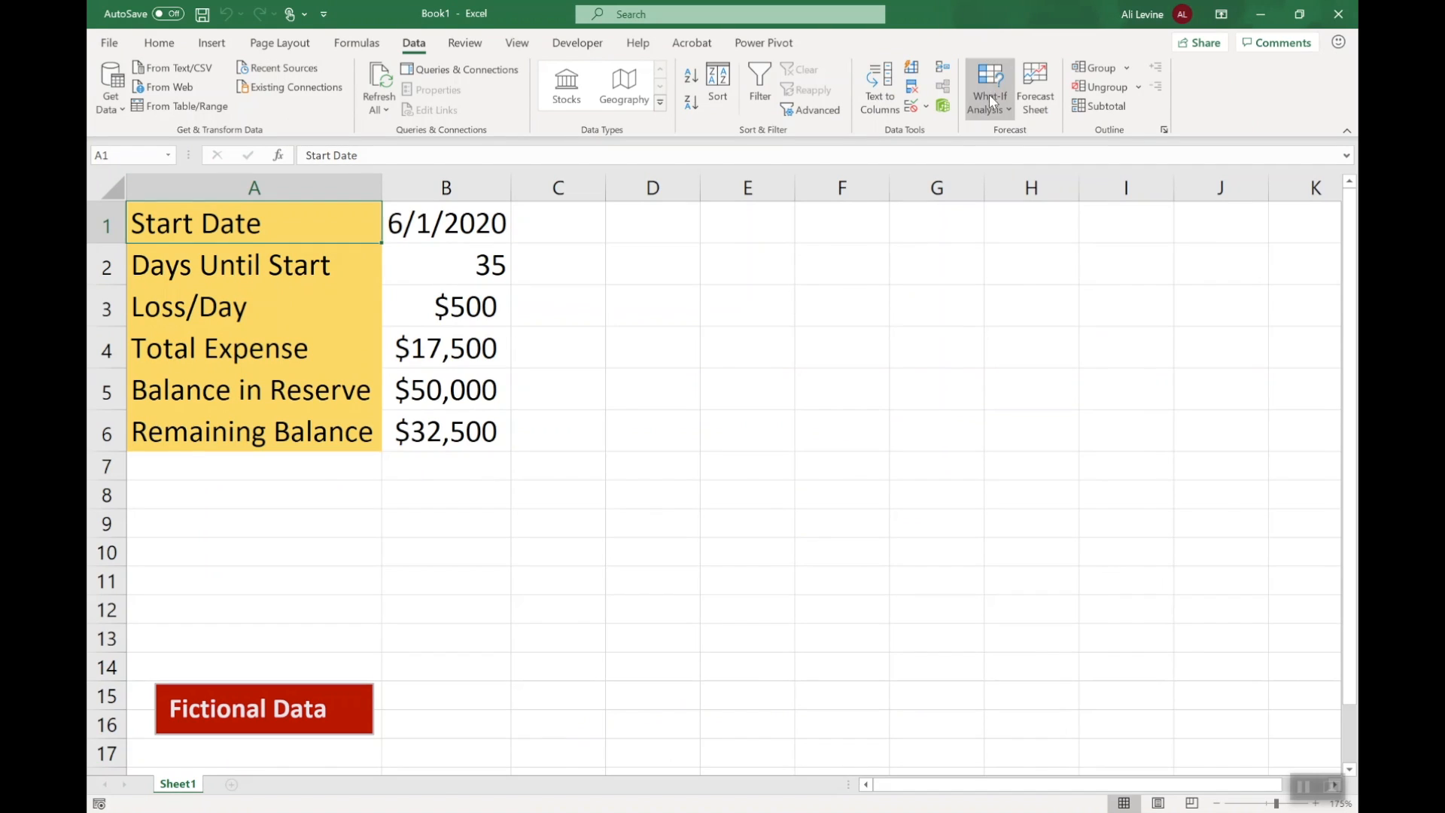
pyautogui.click(991, 101)
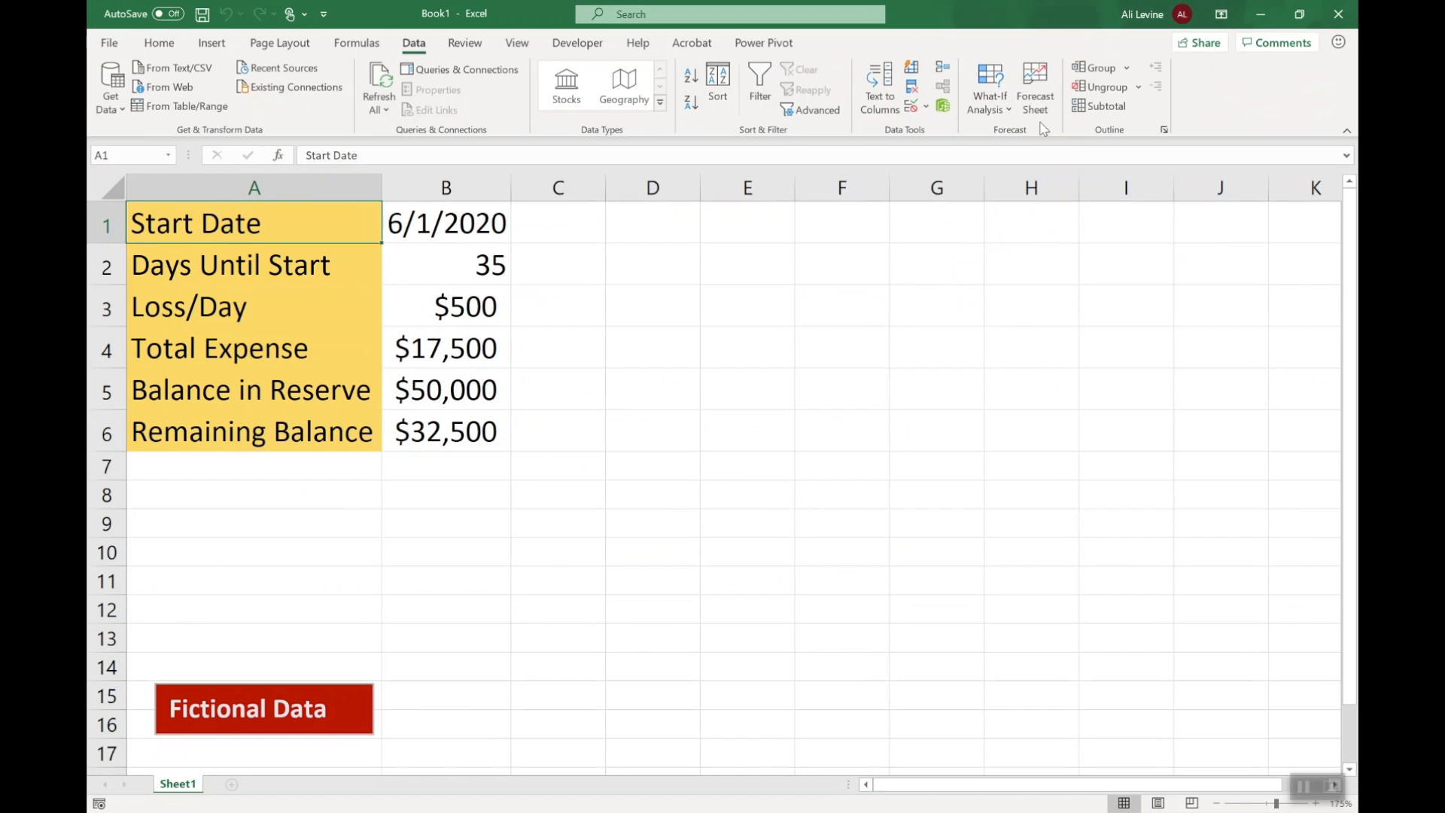
pyautogui.click(935, 57)
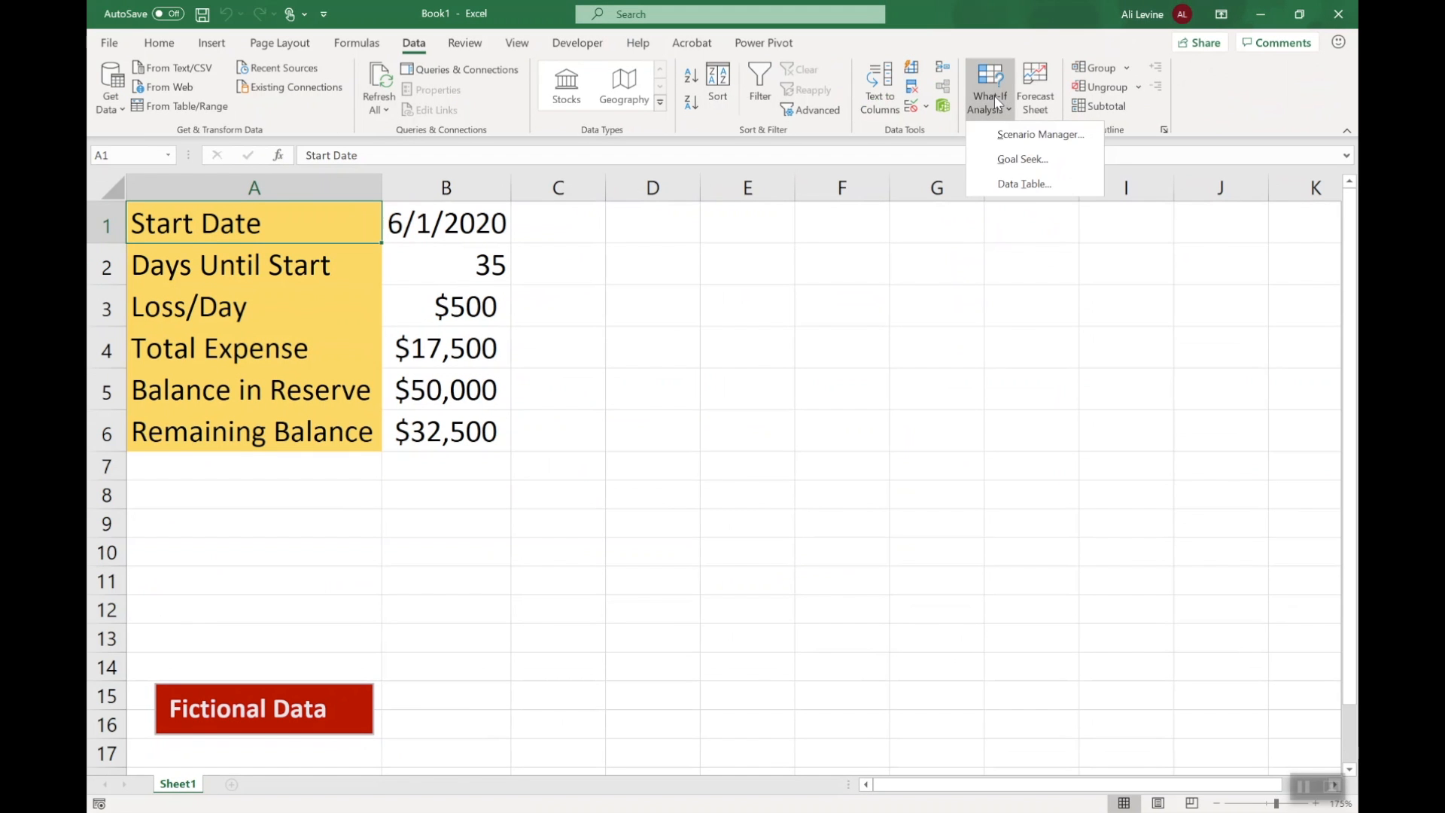
pyautogui.click(1016, 134)
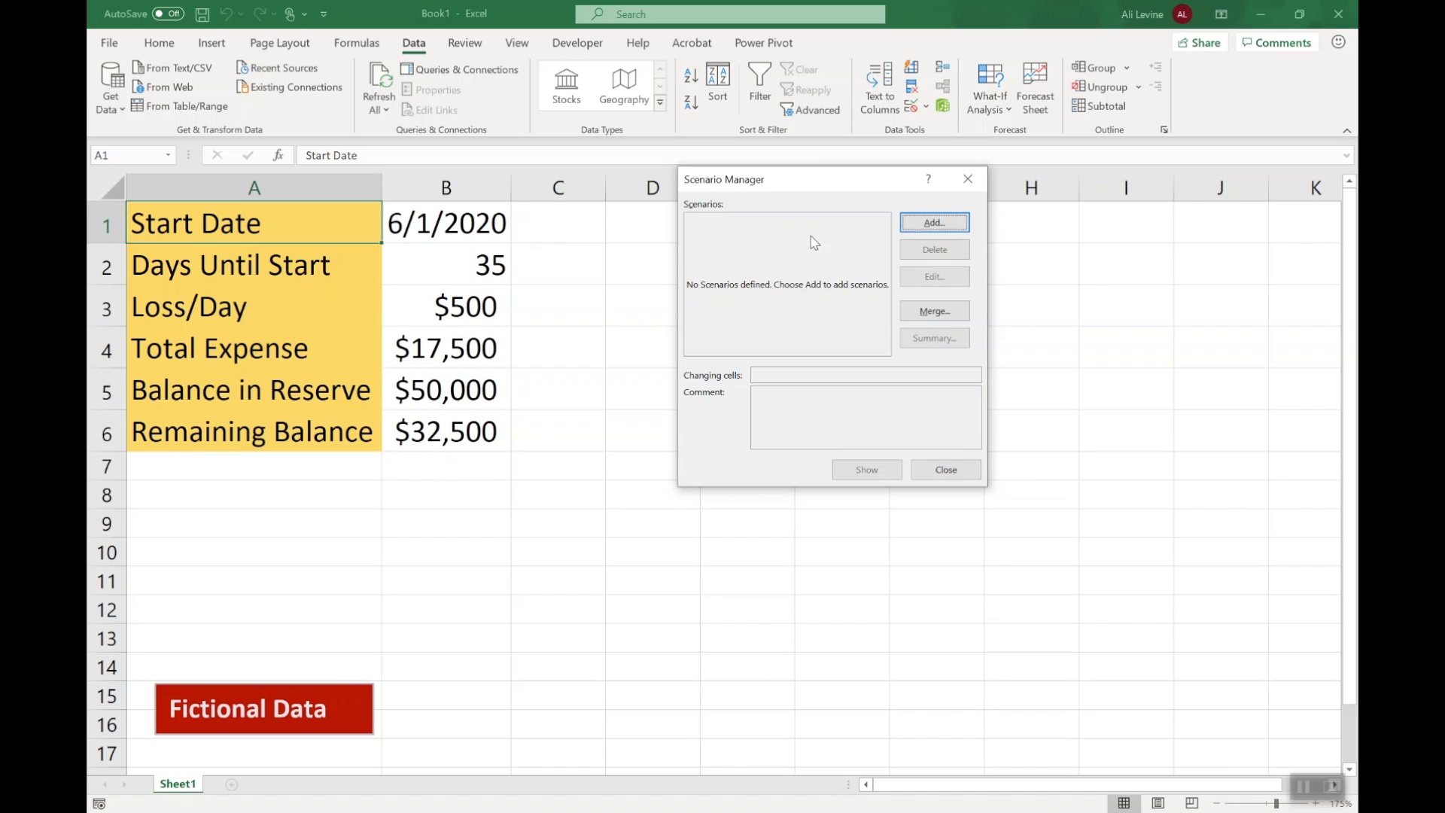
pyautogui.click(954, 226)
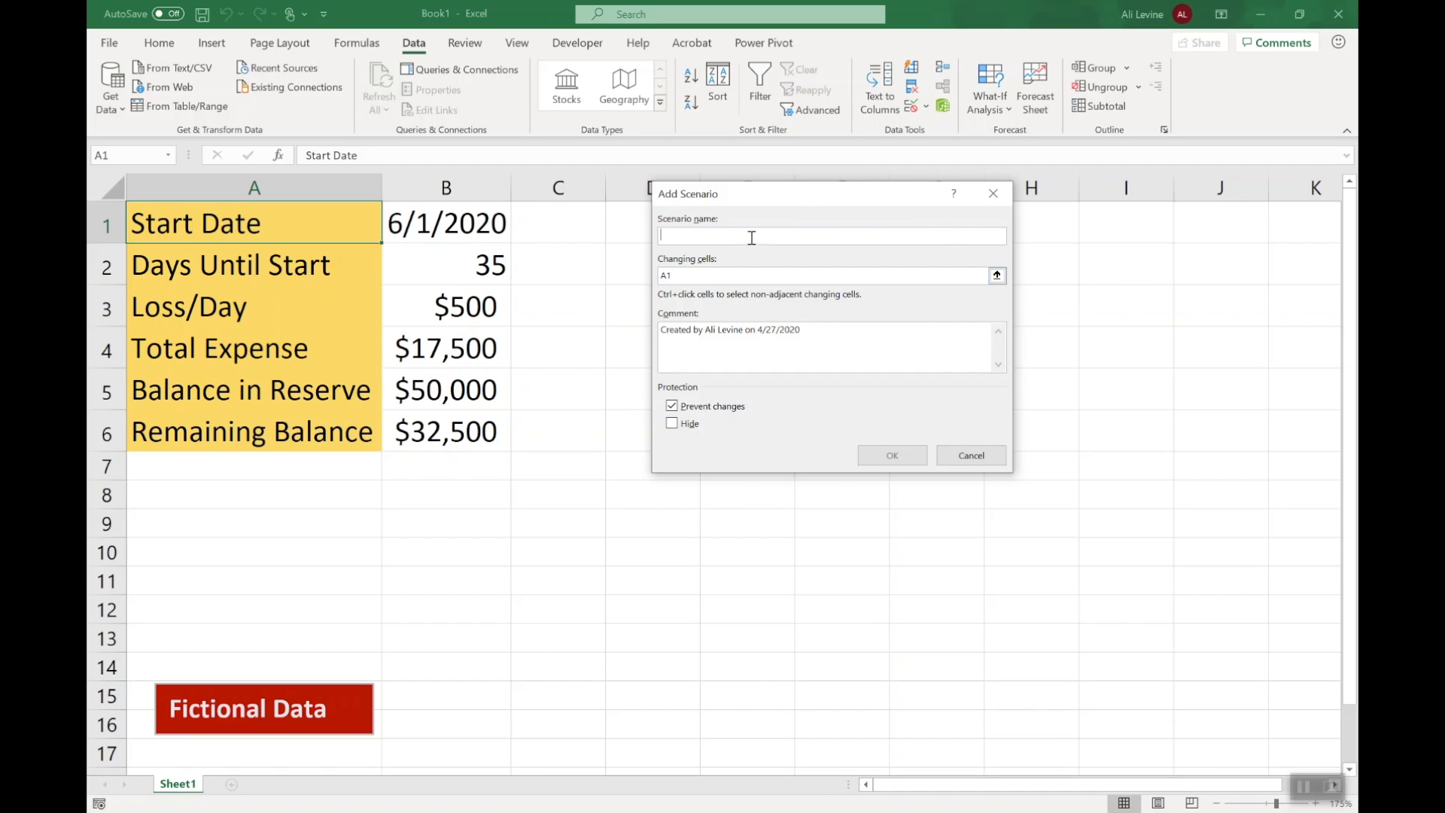
pyautogui.write('June 1 start date, $500 loss ')
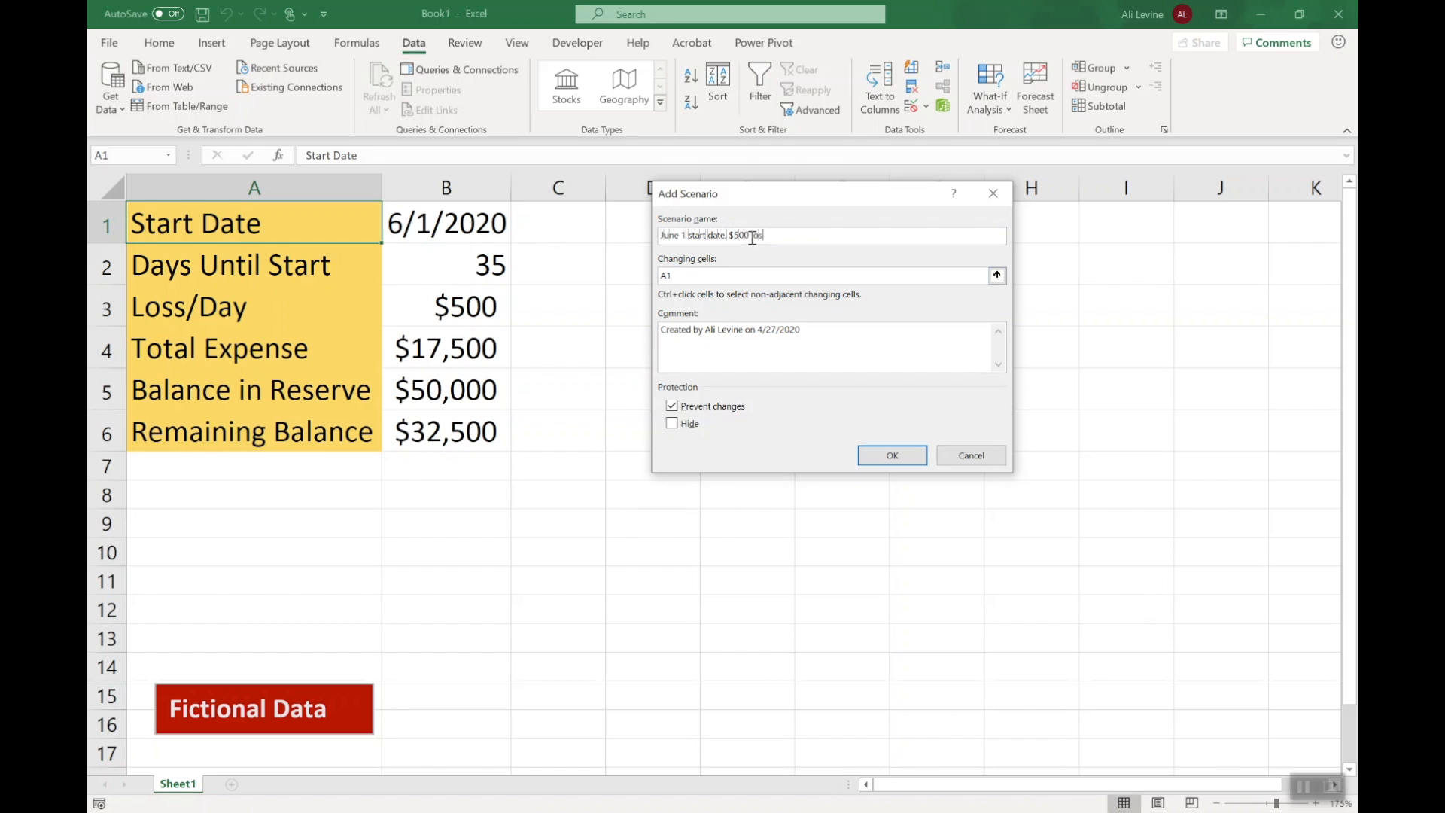
pyautogui.write('per day')
# Step: Set the scenario's changing cells to B1 and B3 and accept 6/1/2020 and 500 as their values
pyautogui.doubleClick(669, 279)
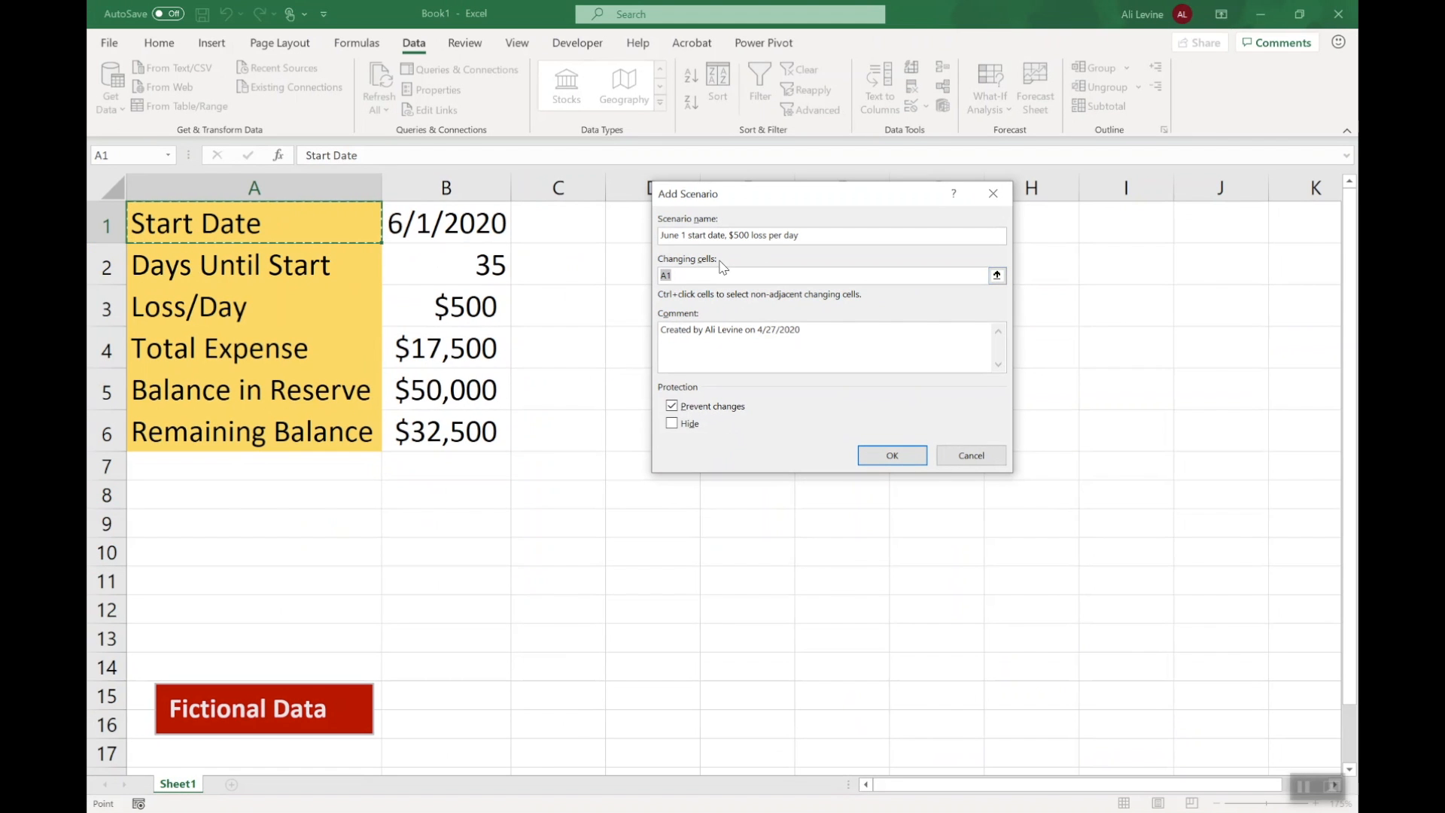
pyautogui.click(469, 221)
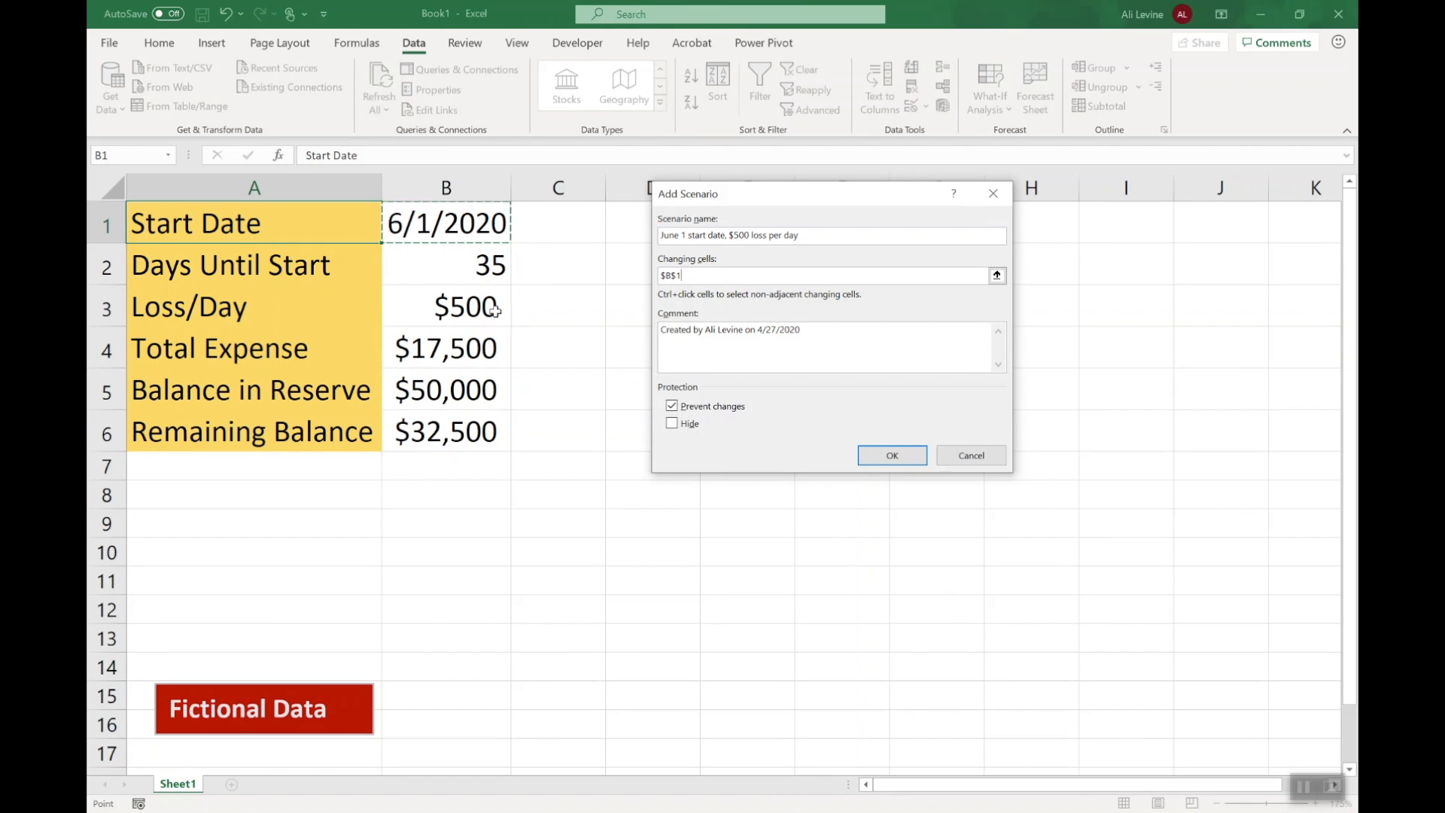
pyautogui.keyDown('ctrl'); pyautogui.click(458, 311); pyautogui.keyUp('ctrl')
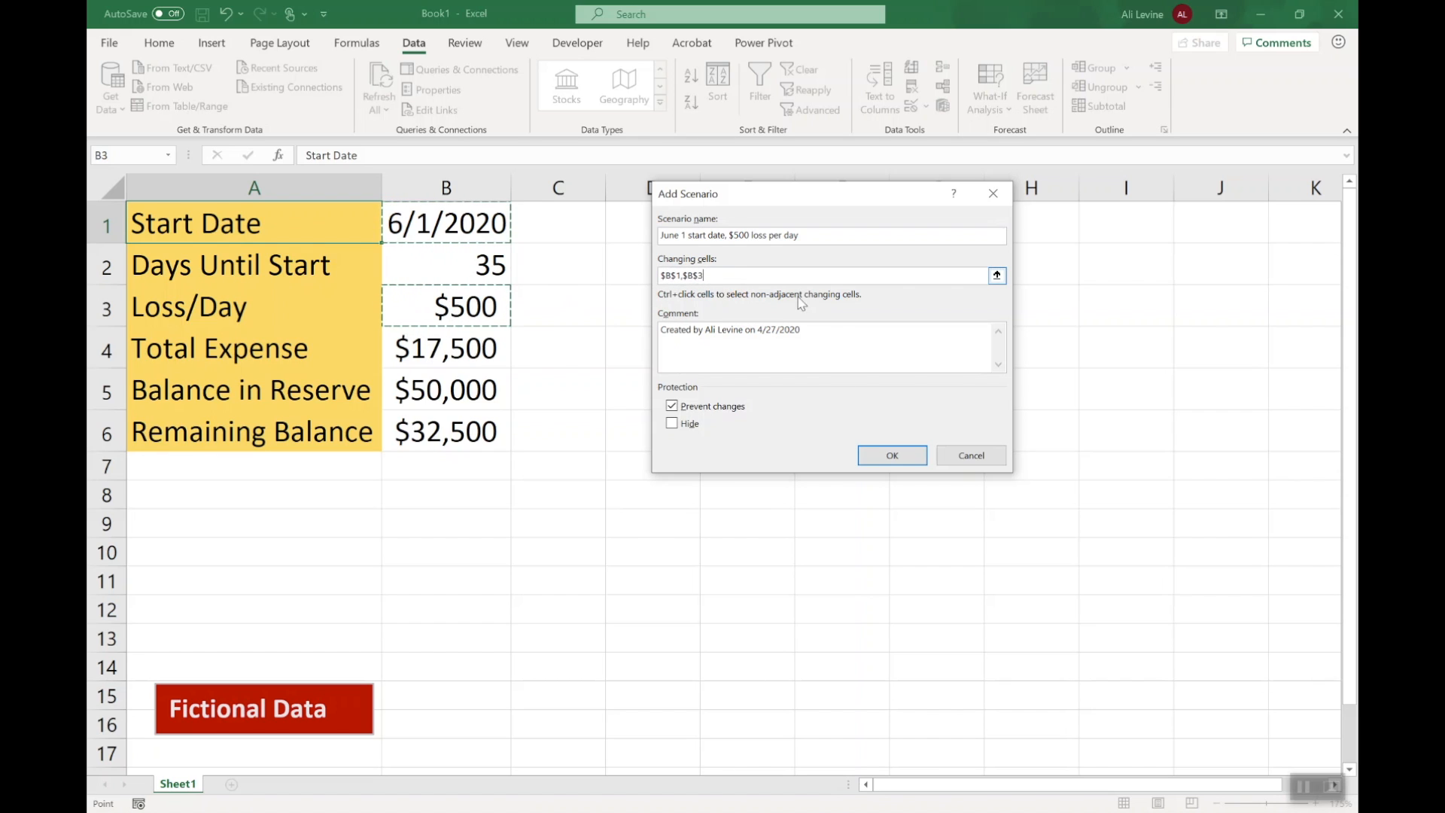
pyautogui.click(892, 456)
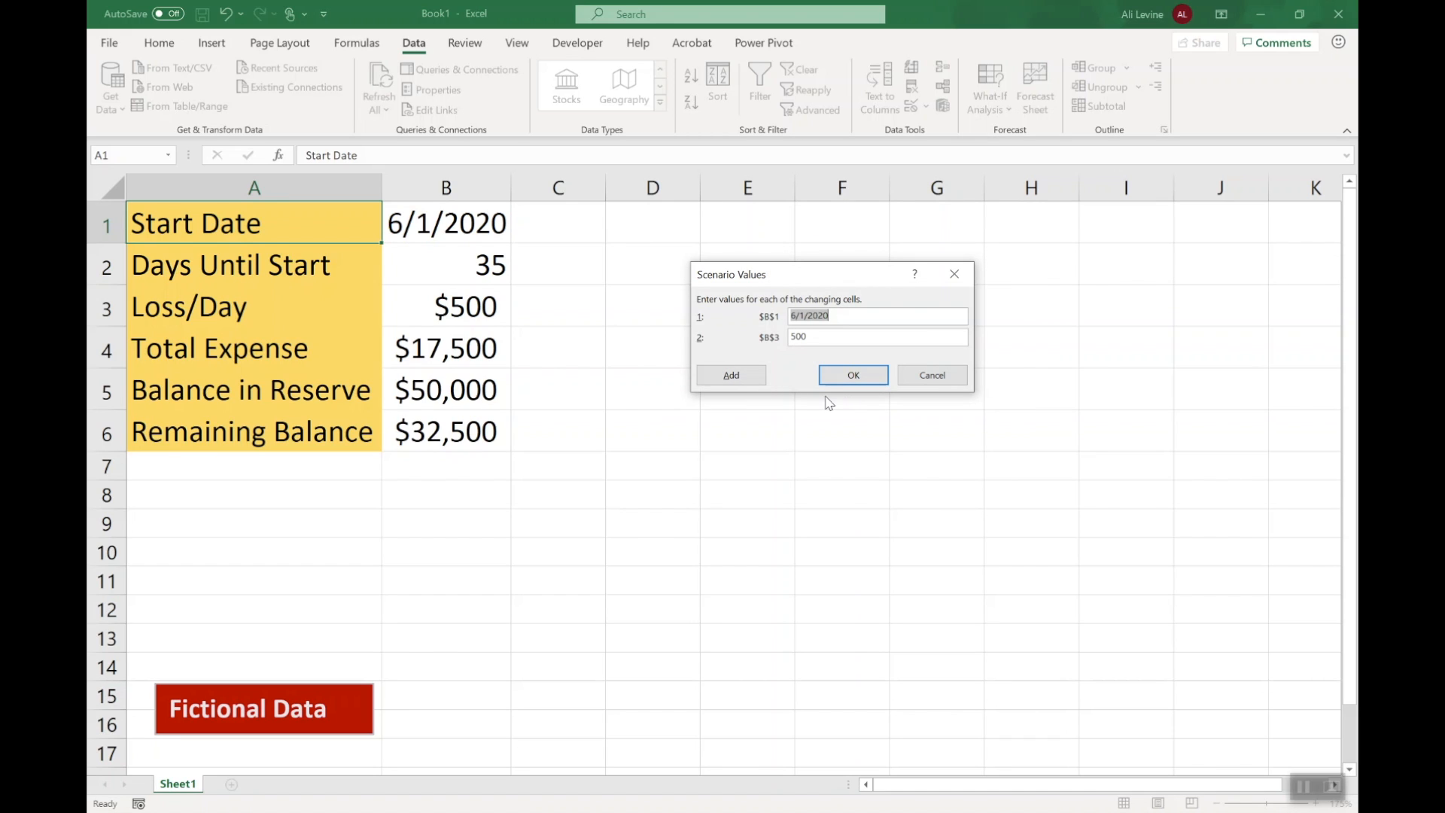
pyautogui.click(759, 375)
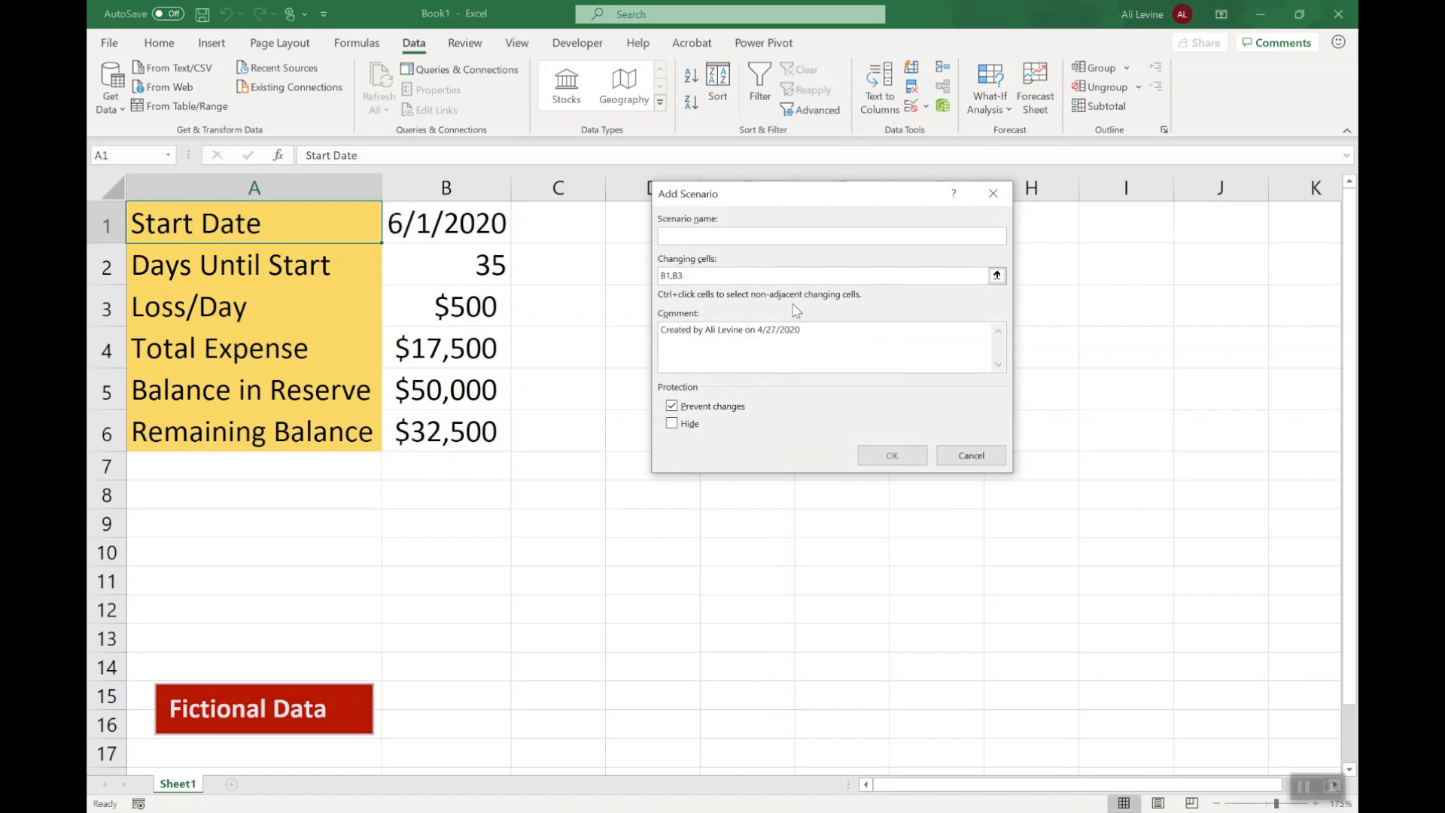
# Step: Define a second scenario named "July 1 start date, $250 per day loss" for cells B1 and B3, with values 7/1/2020 and 250
pyautogui.write('July 1 start date, $')
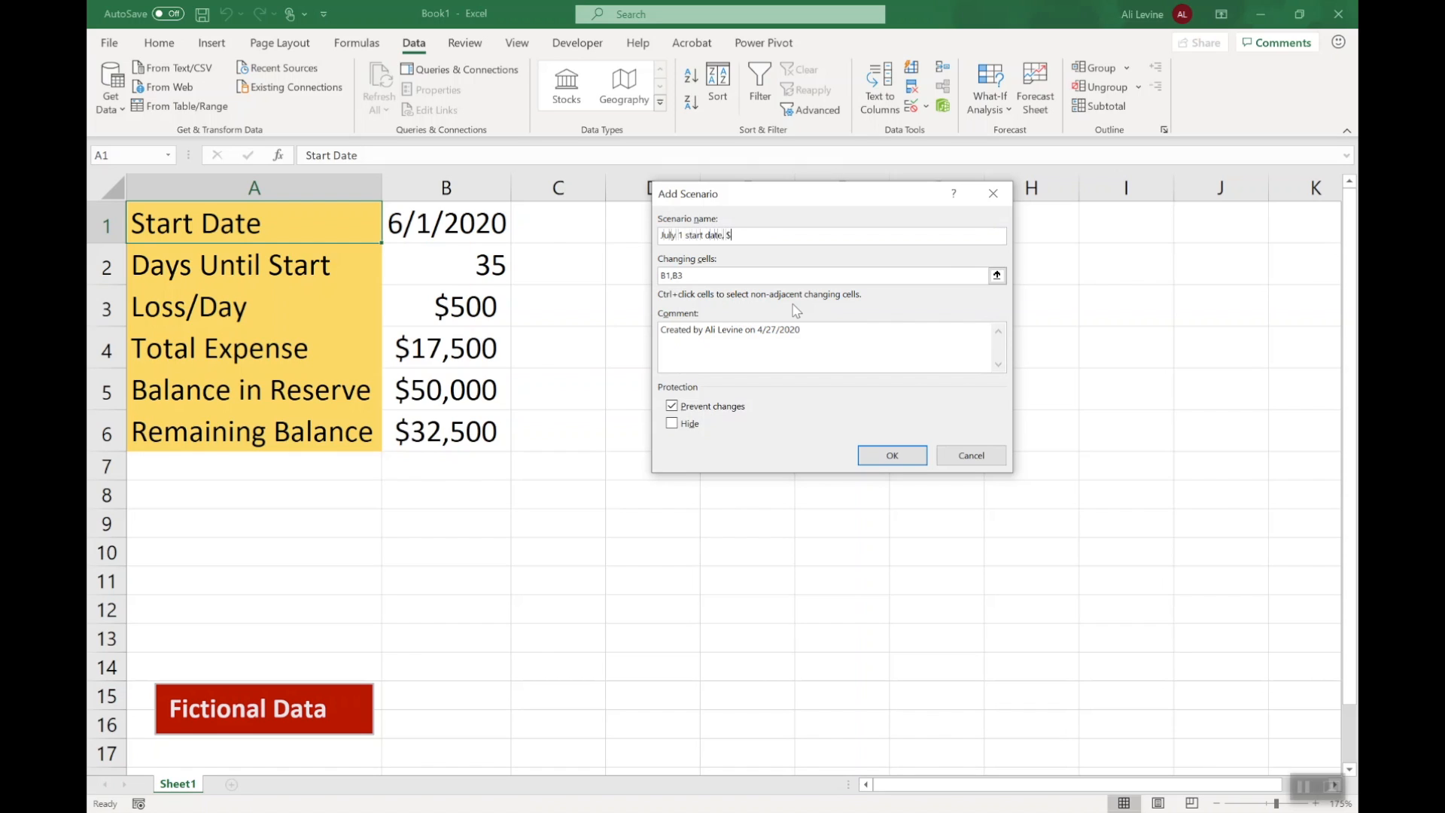
pyautogui.write('250 per day loss')
pyautogui.click(759, 274)
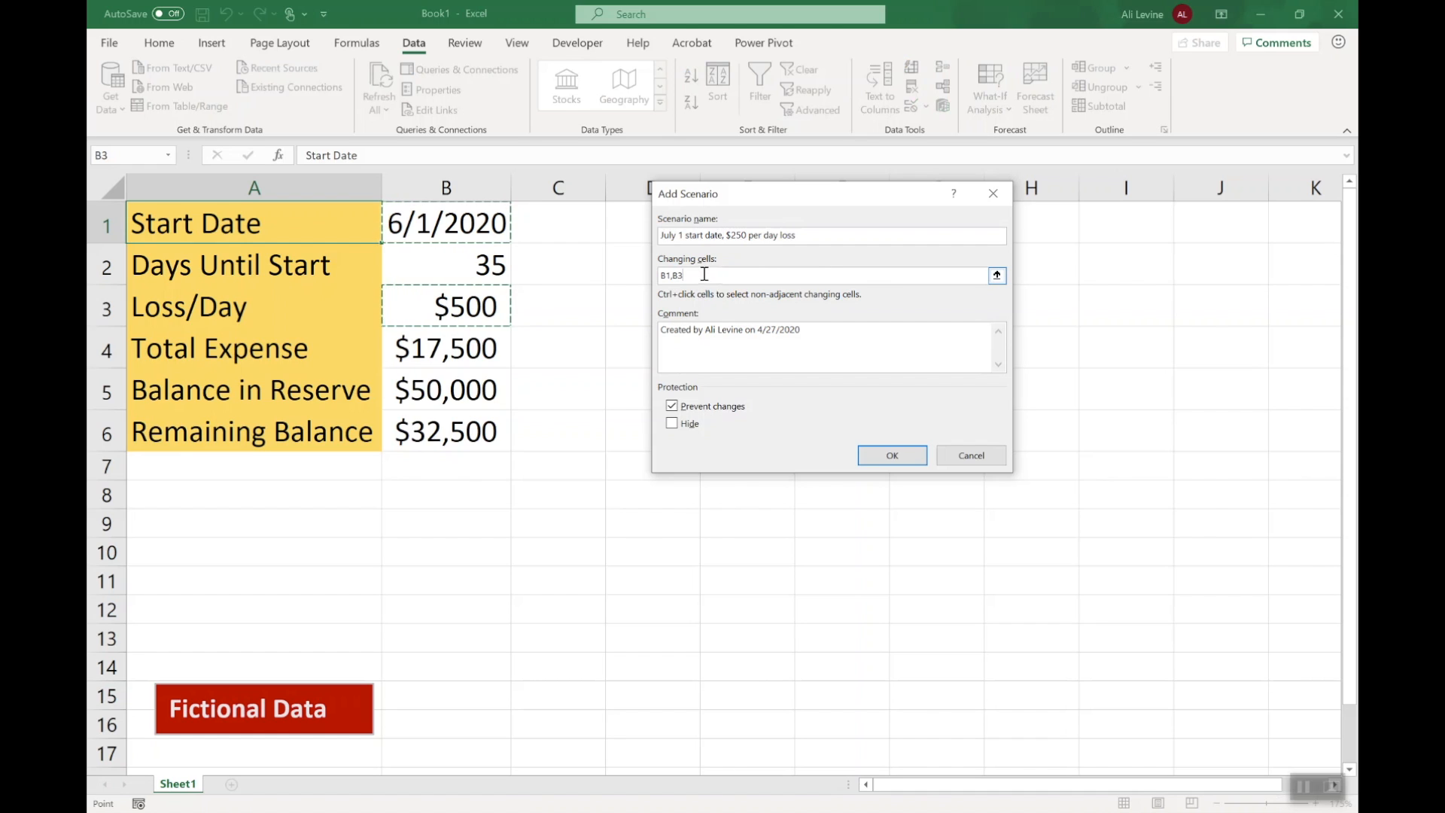
pyautogui.click(909, 457)
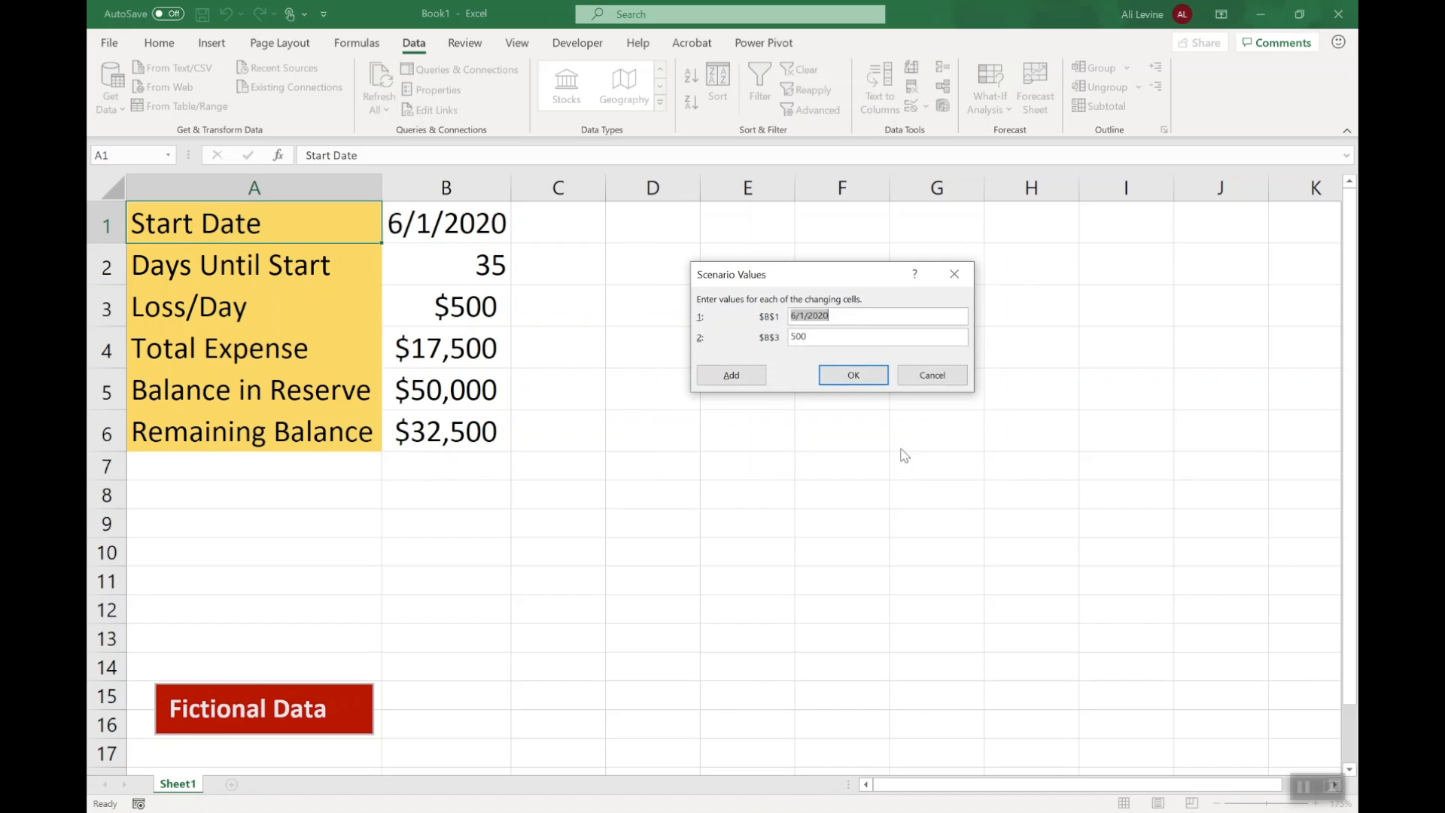
pyautogui.write('7/1/2020')
pyautogui.doubleClick(822, 340)
pyautogui.write('250')
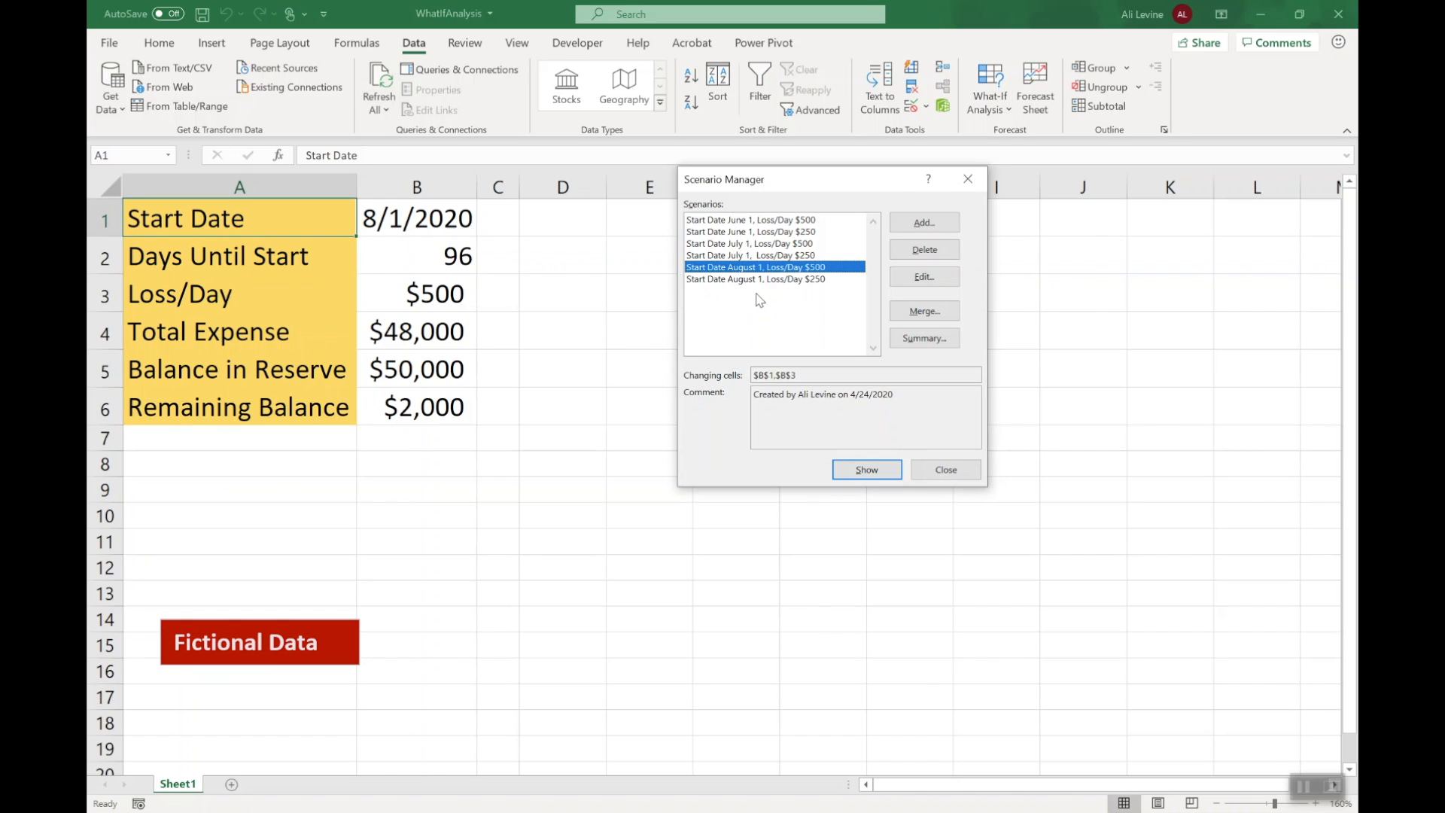
# Step: Show the June 1 $500, June 1 $250 and July 1 $500 scenarios in turn, ending with the Scenario Manager closed
pyautogui.click(774, 220)
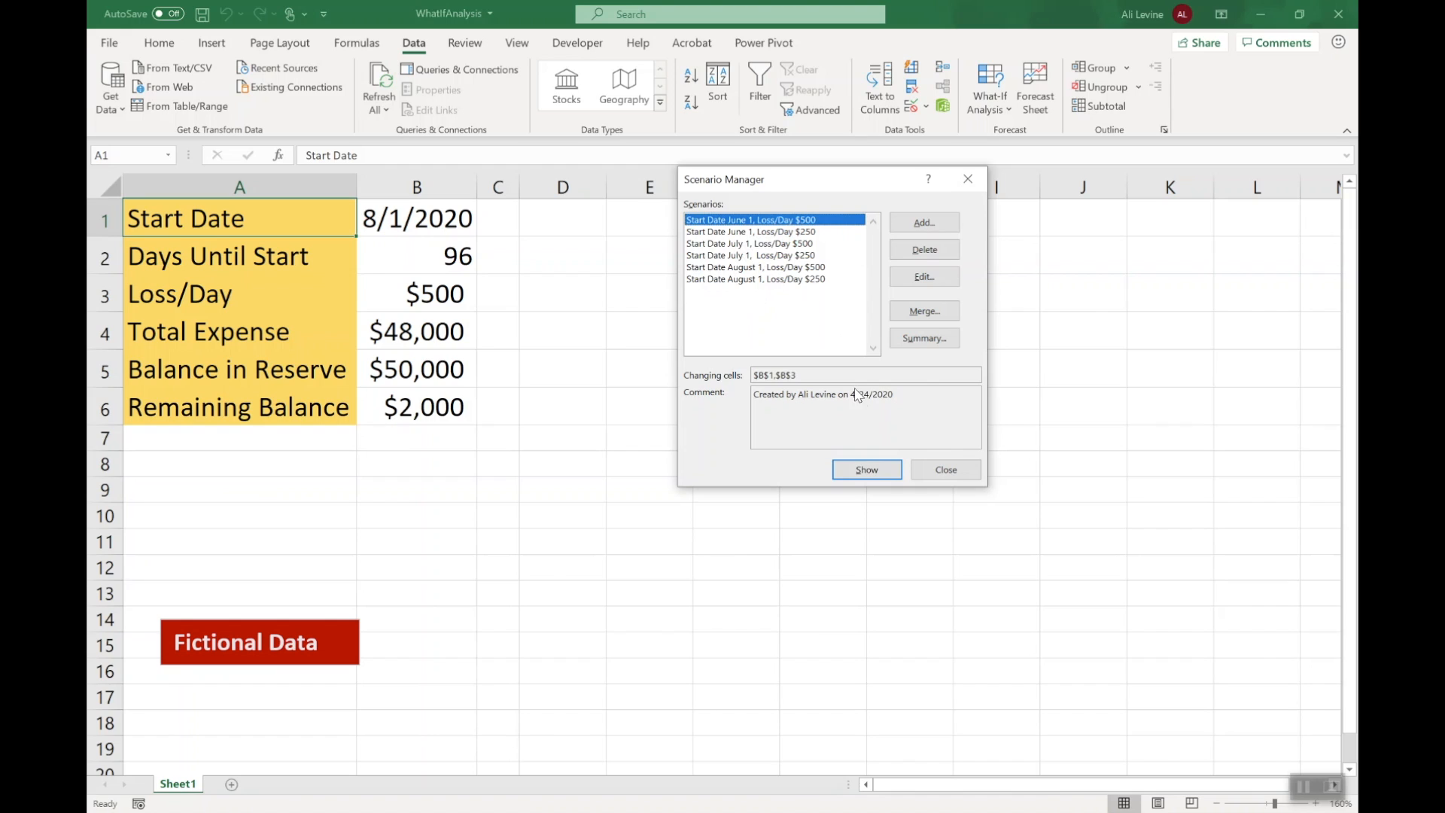
pyautogui.click(865, 470)
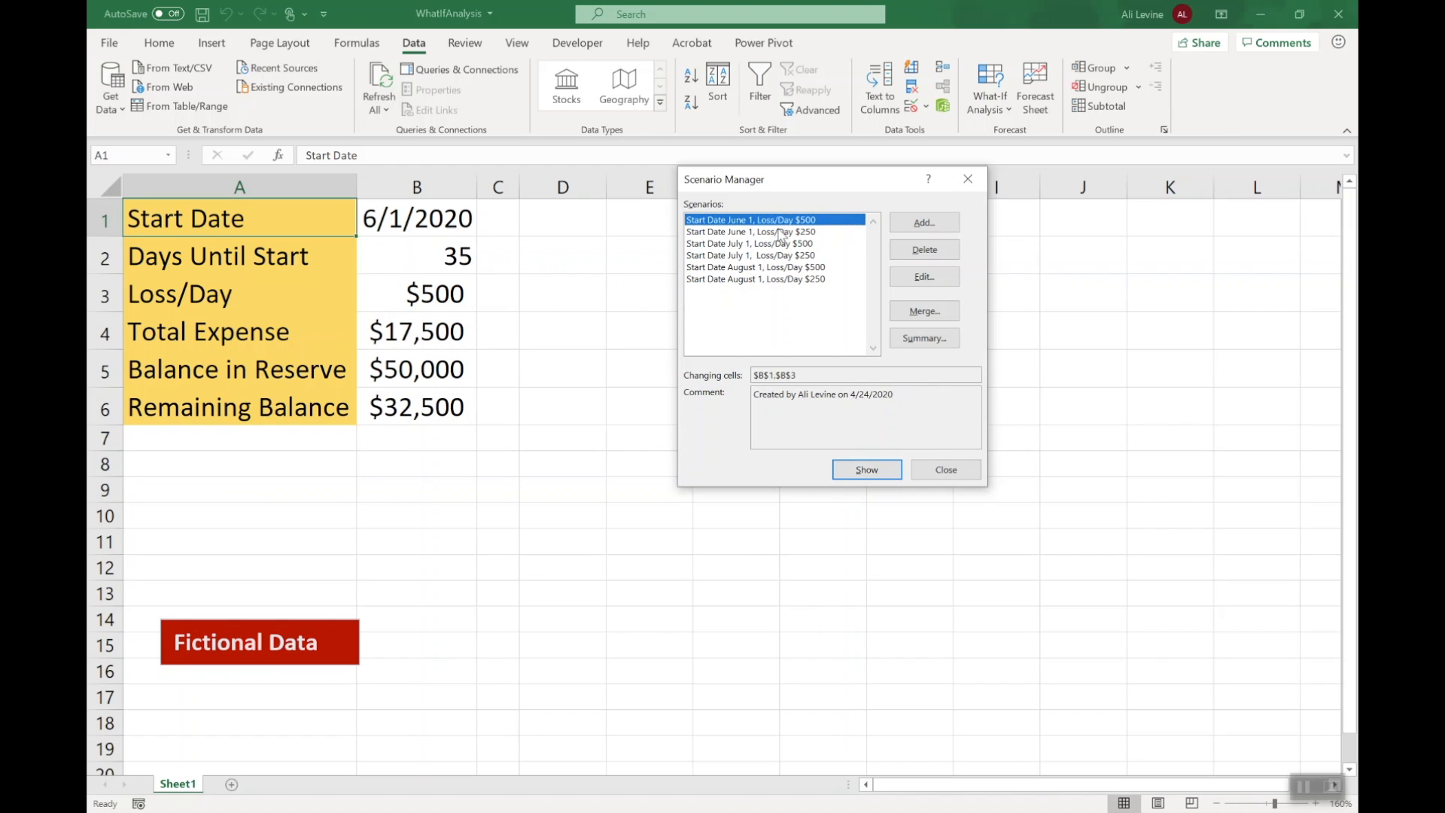
pyautogui.click(783, 233)
pyautogui.click(860, 471)
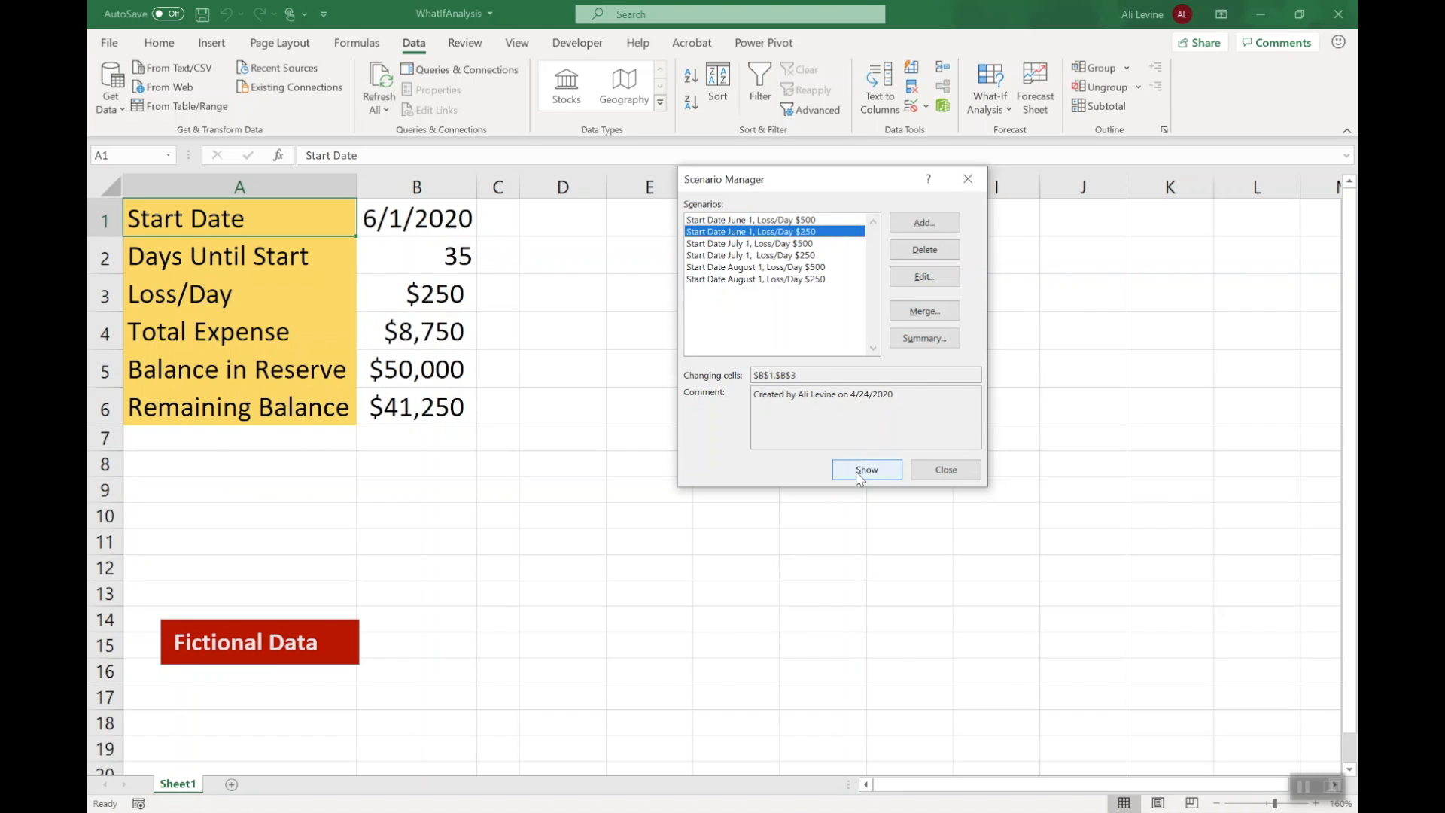
pyautogui.doubleClick(779, 245)
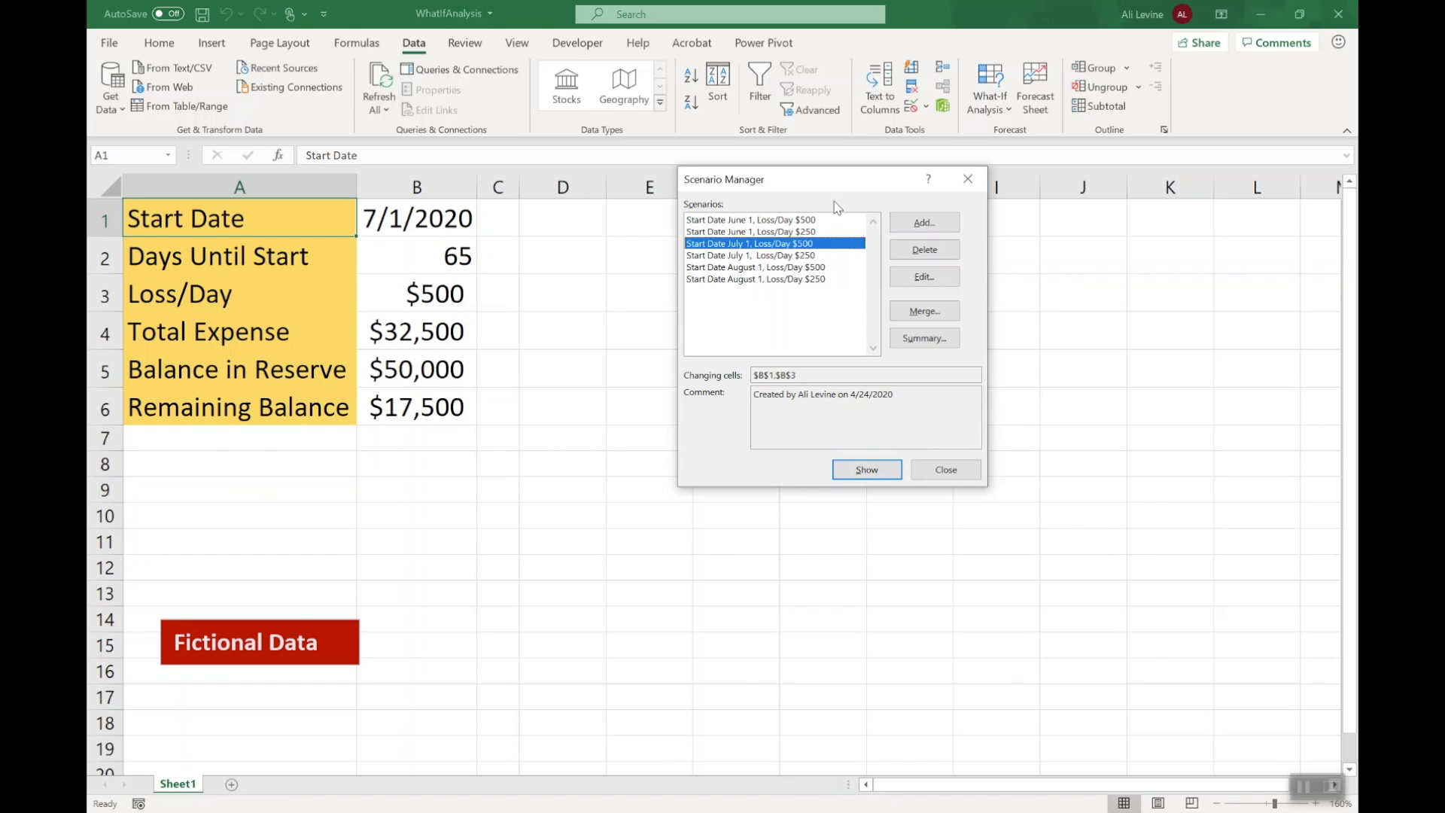
pyautogui.click(973, 186)
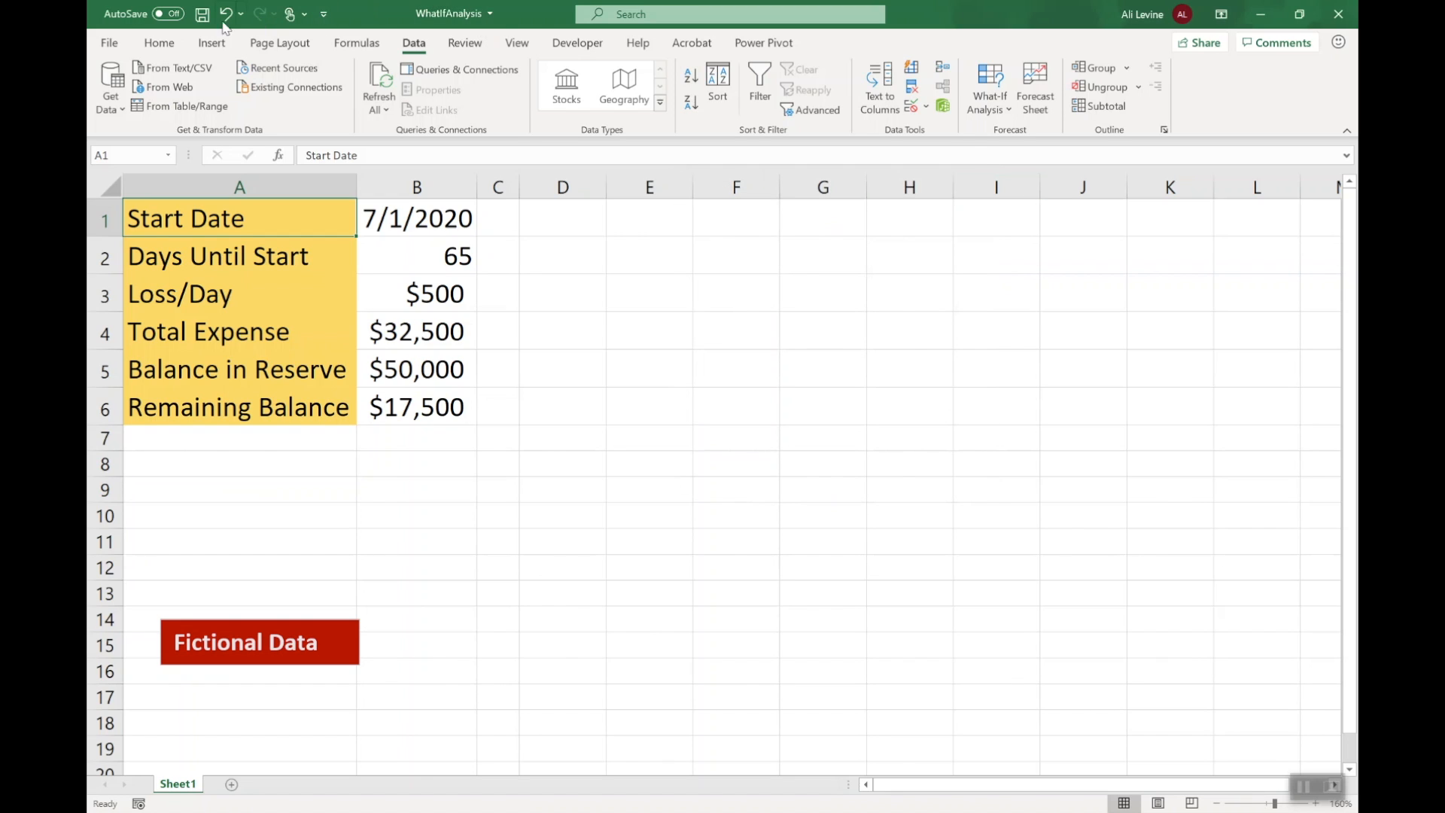
# Step: Reopen the Scenario Manager from the What-If Analysis tools and show the "Start Date June 1, Loss/Day $500" scenario
pyautogui.click(172, 43)
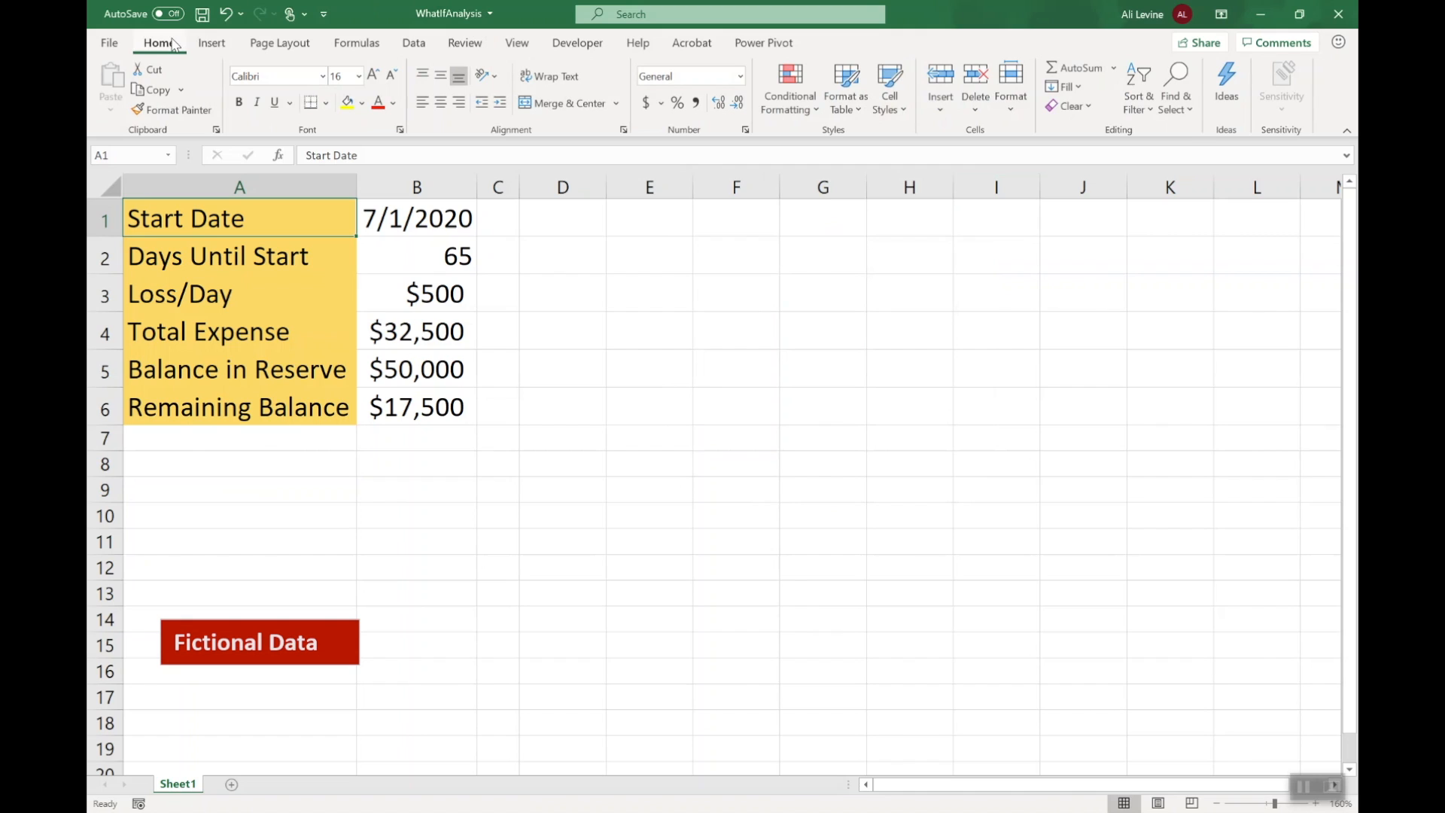
pyautogui.click(414, 46)
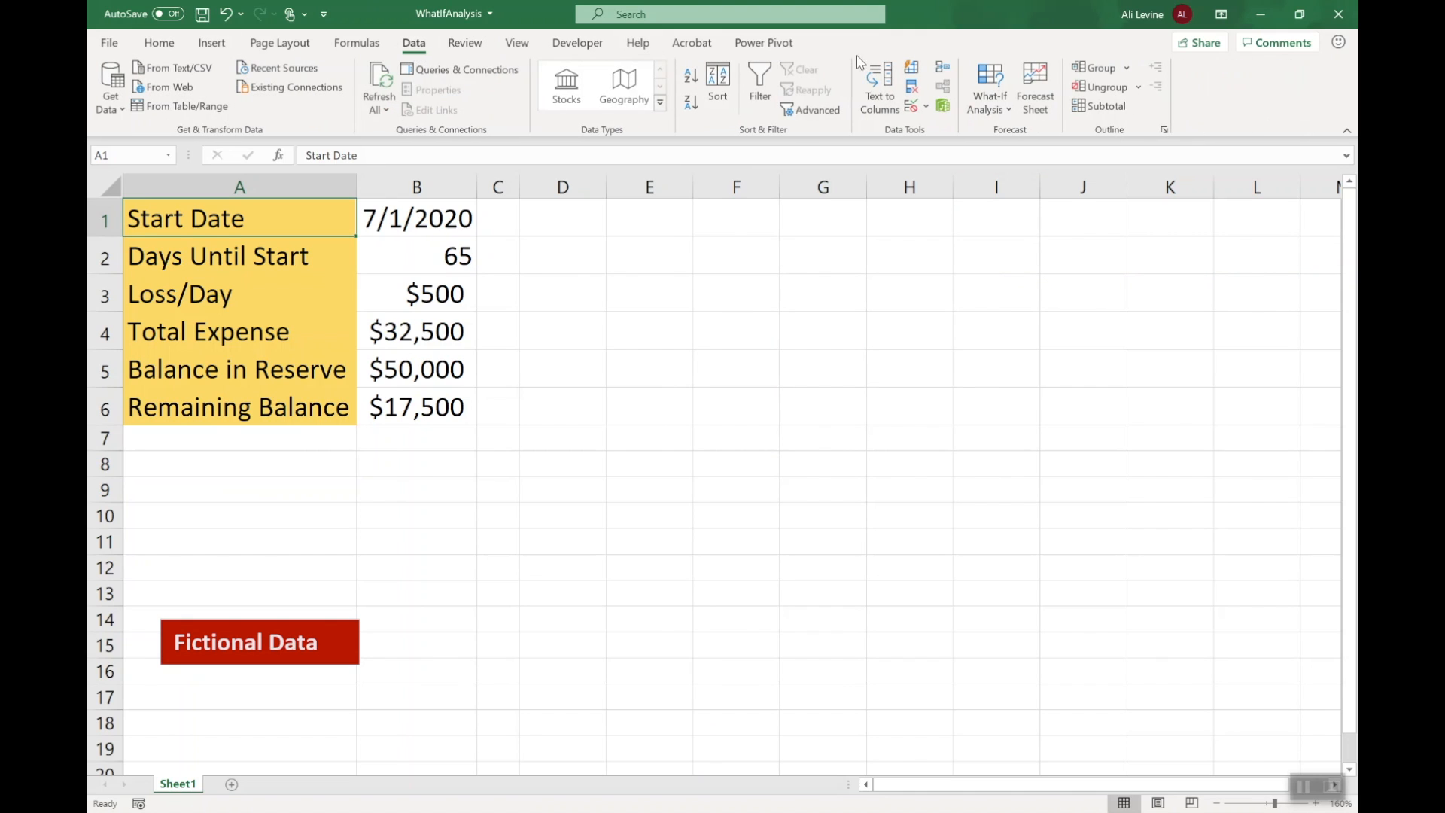
pyautogui.click(1009, 109)
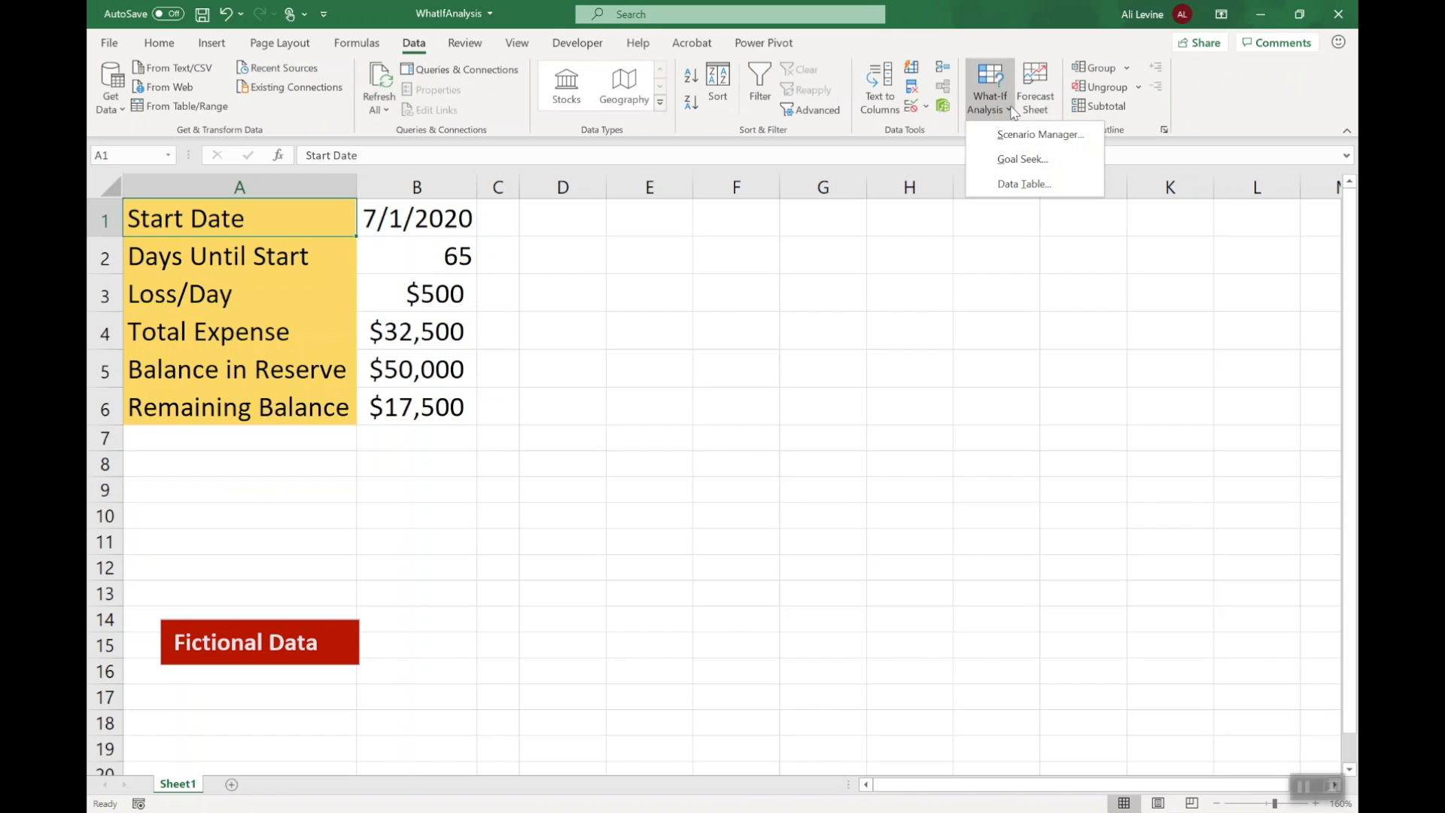
pyautogui.click(1026, 141)
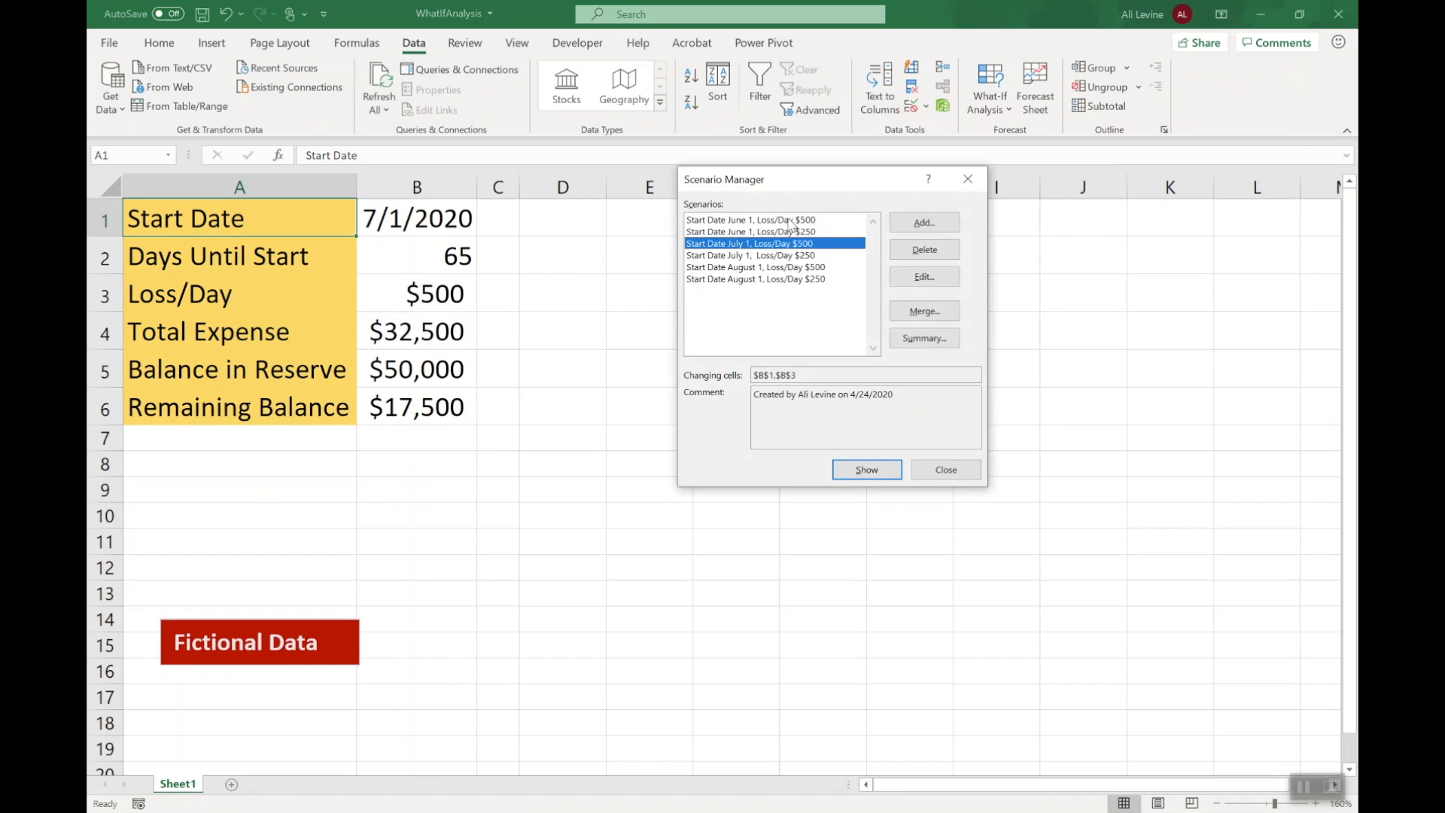
pyautogui.click(788, 220)
pyautogui.click(856, 472)
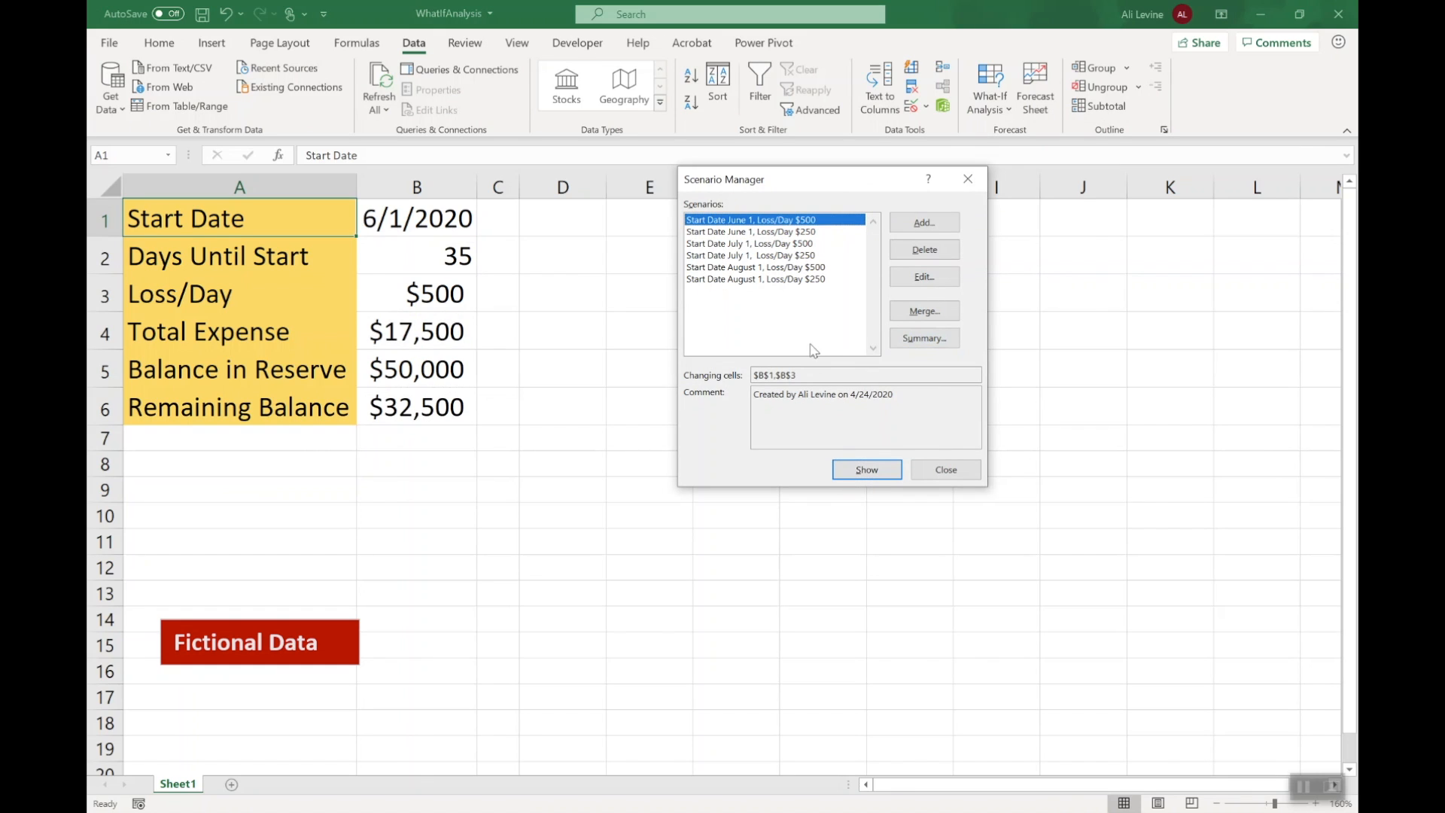
# Step: Generate a Scenario summary report with B6 as the result cell and look across all its scenario columns
pyautogui.click(950, 343)
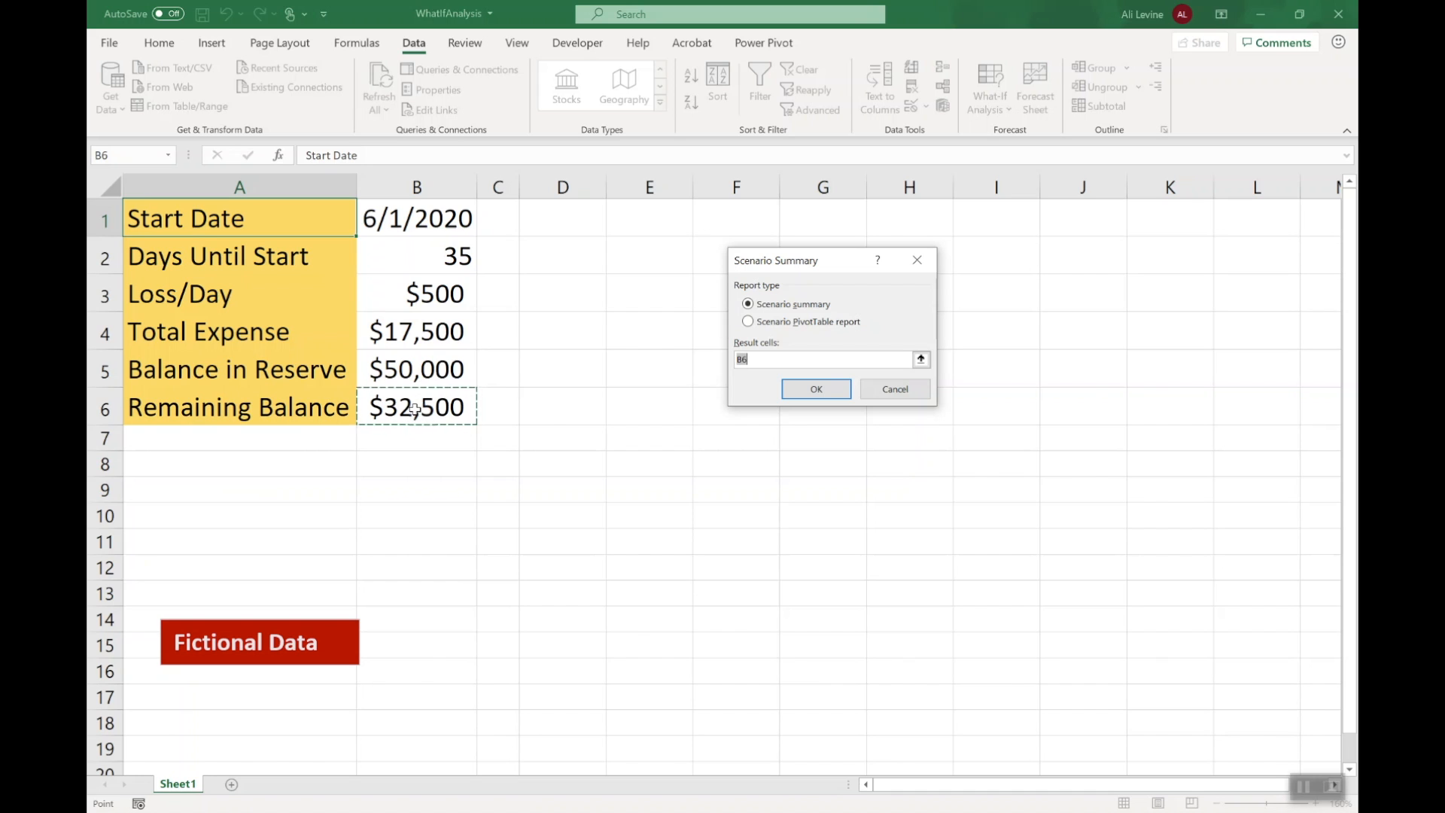
pyautogui.click(836, 394)
pyautogui.hscroll(3, 835, 390)
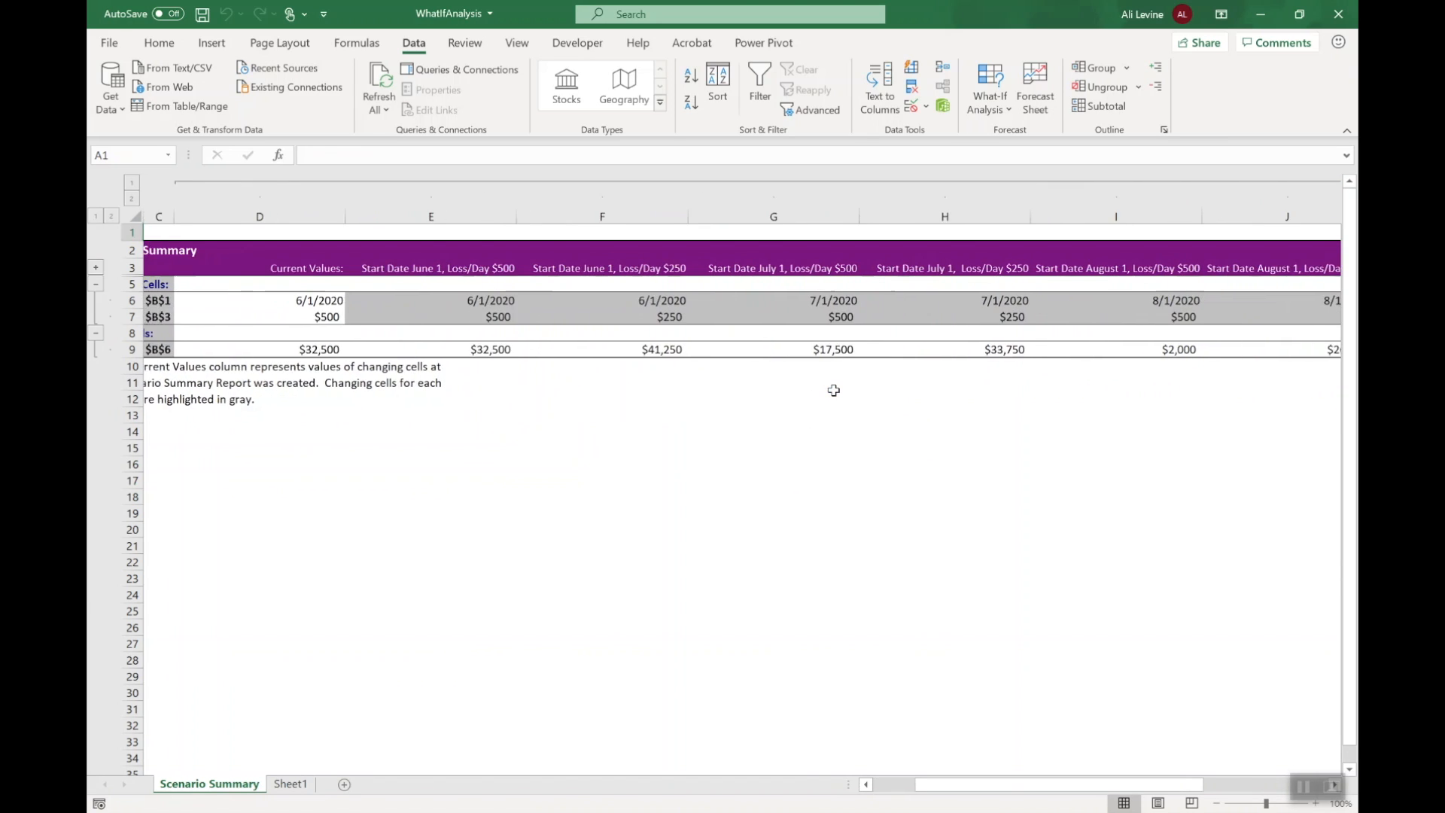
pyautogui.hscroll(-2, 835, 390)
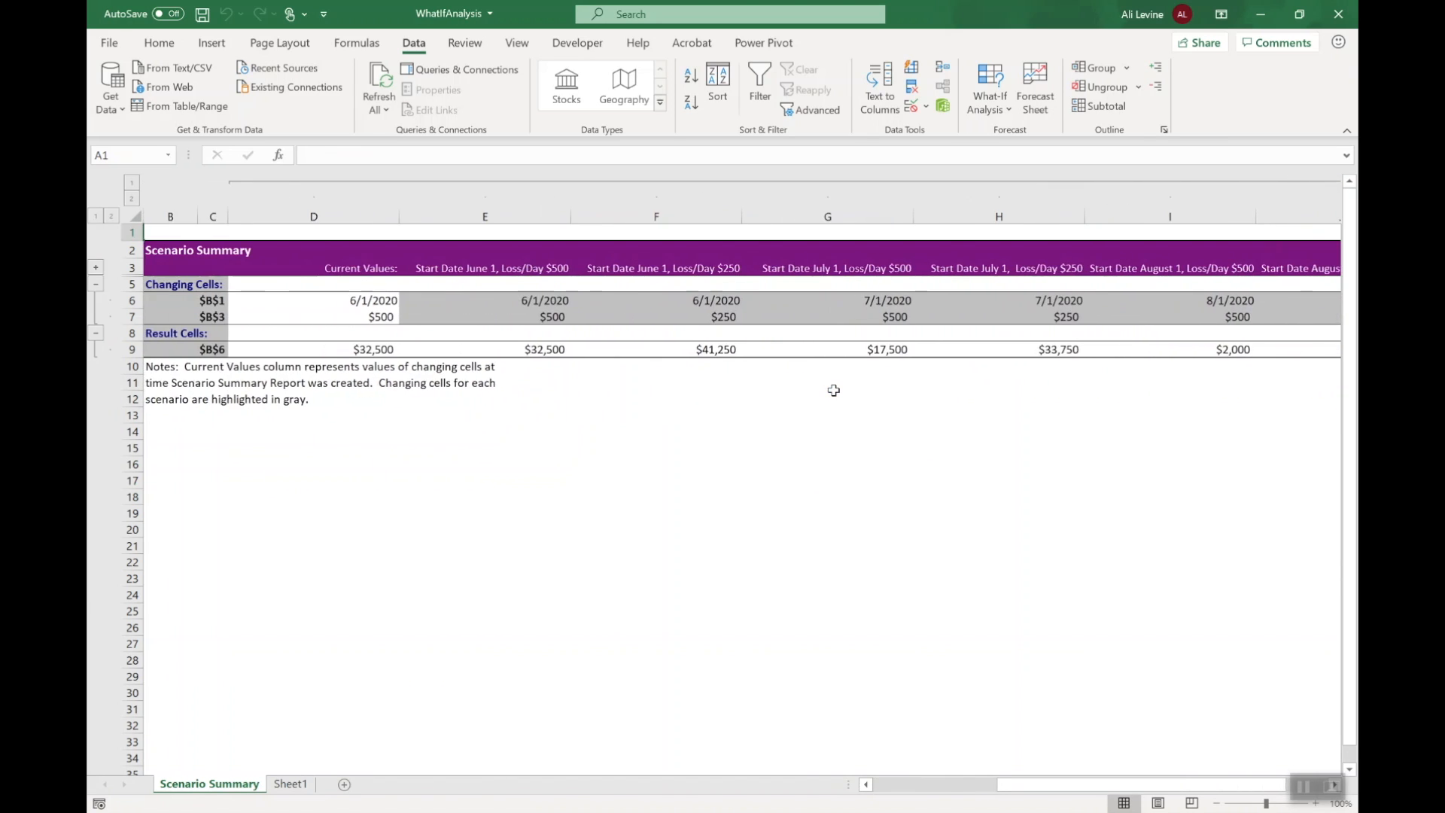
pyautogui.hscroll(-2, 834, 390)
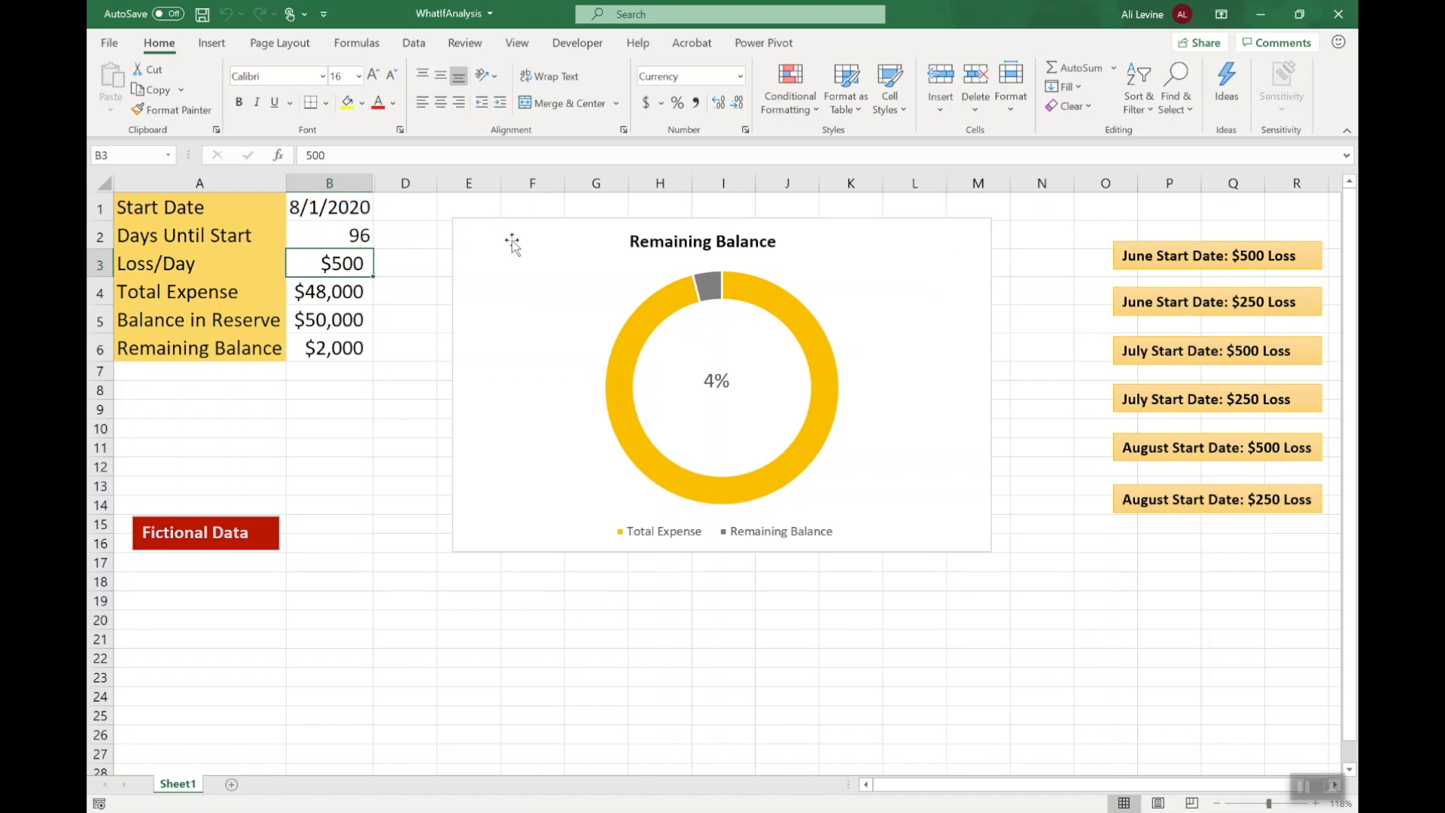
# Step: Apply the June $500, June $250, July $500, July $250 and August $500 scenarios in turn beside the Remaining Balance chart, finishing at cell A1
pyautogui.click(1214, 258)
pyautogui.click(1205, 302)
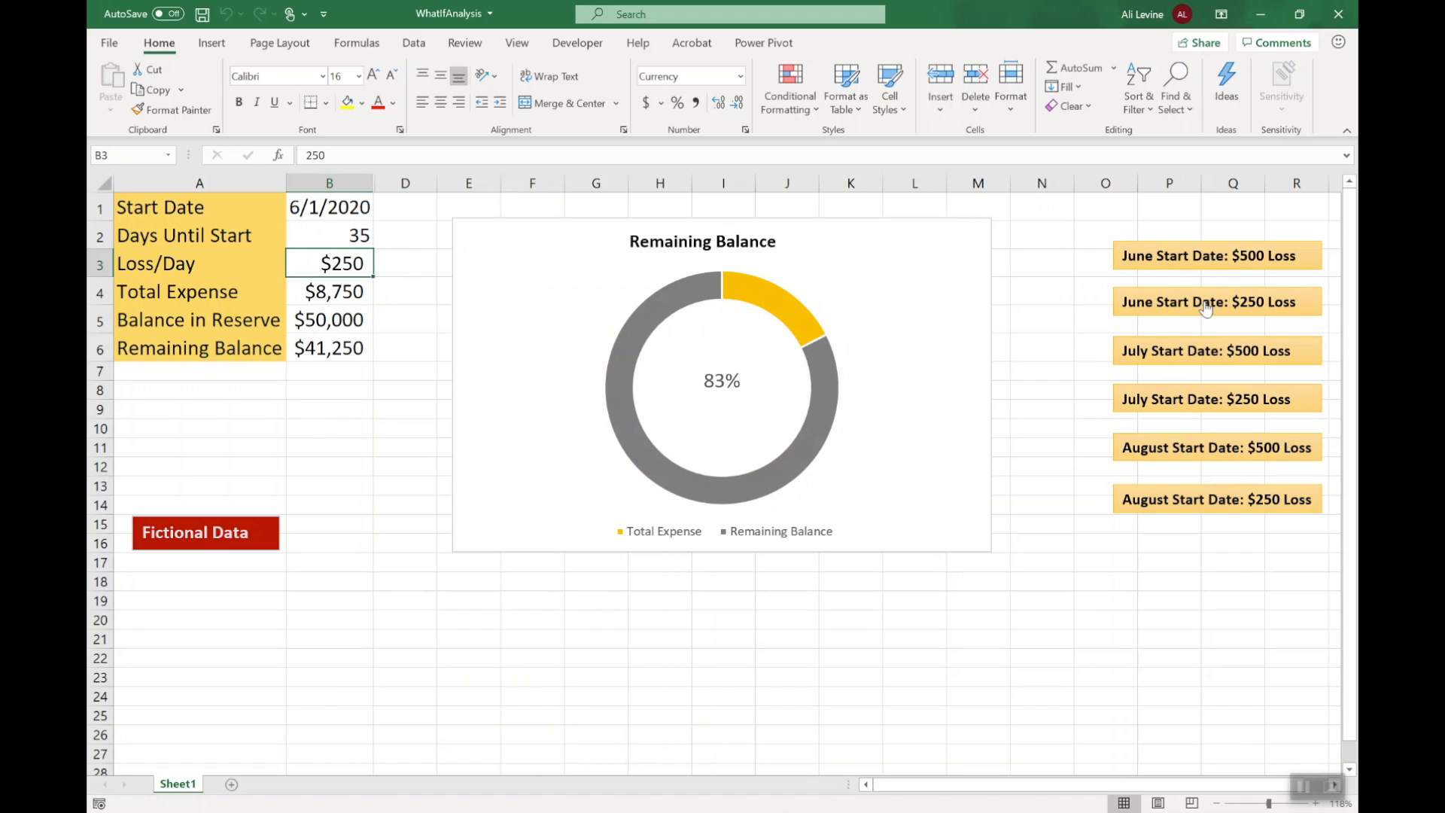
pyautogui.click(1196, 354)
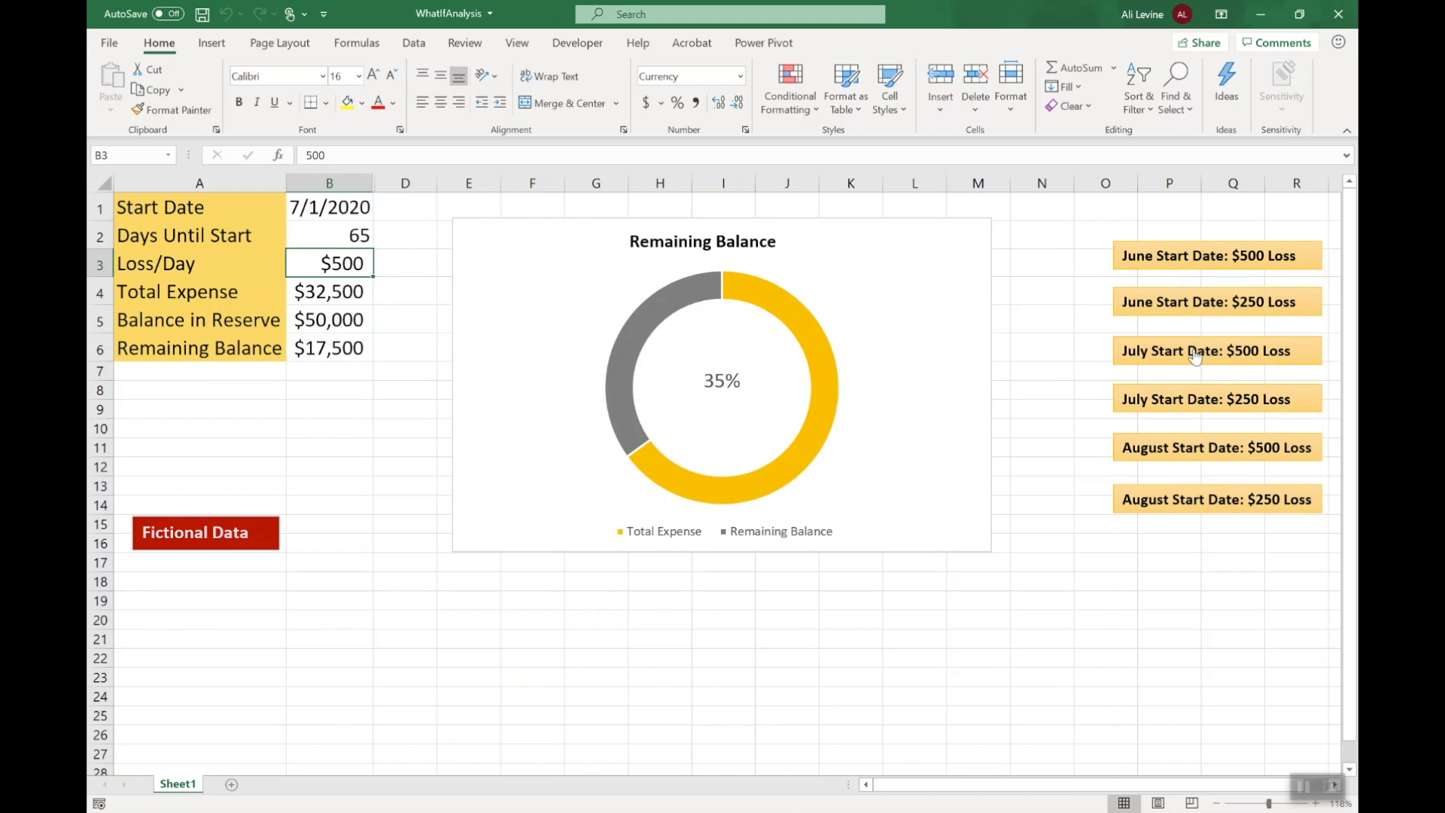
pyautogui.click(1191, 410)
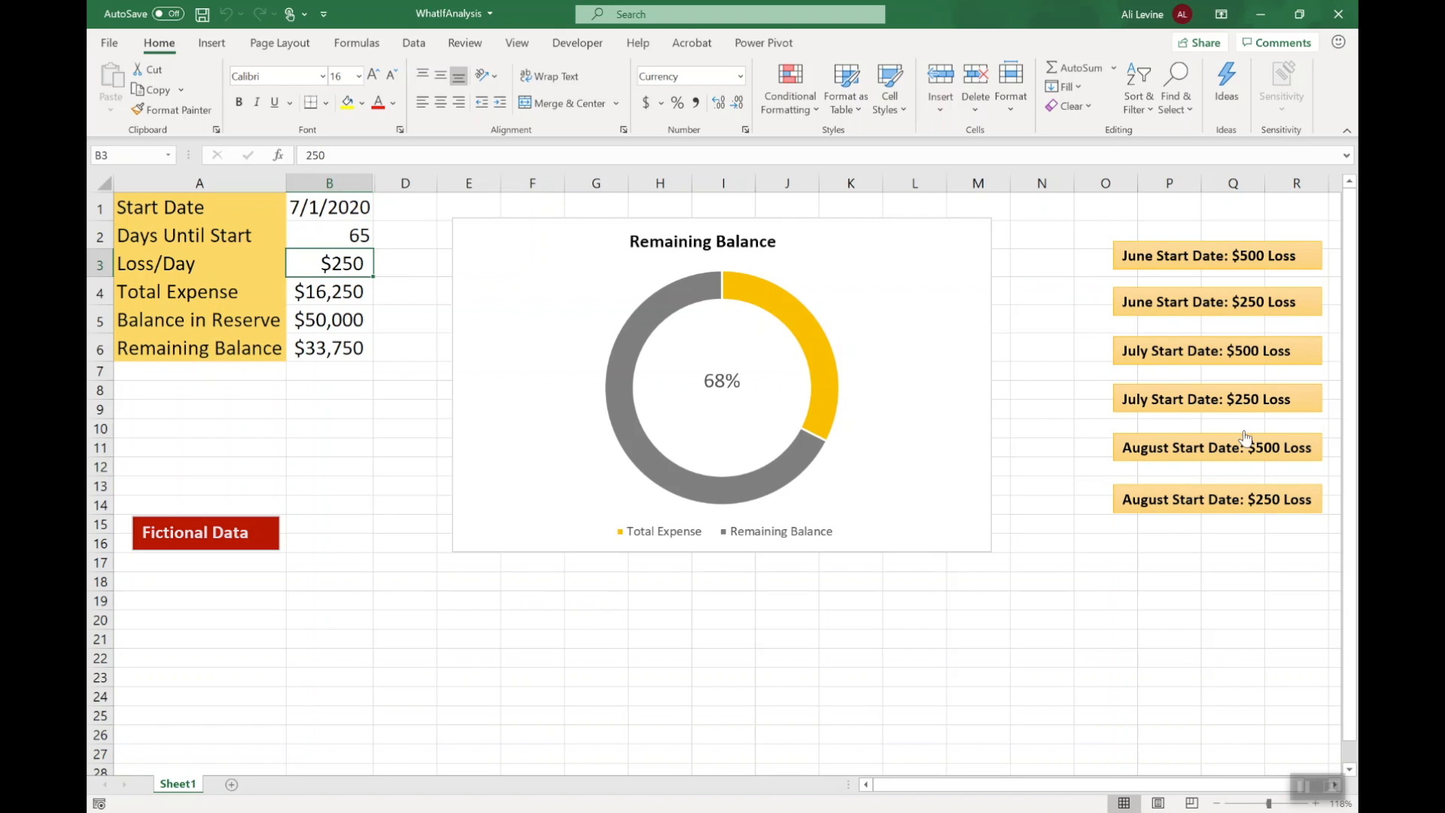
pyautogui.click(1233, 456)
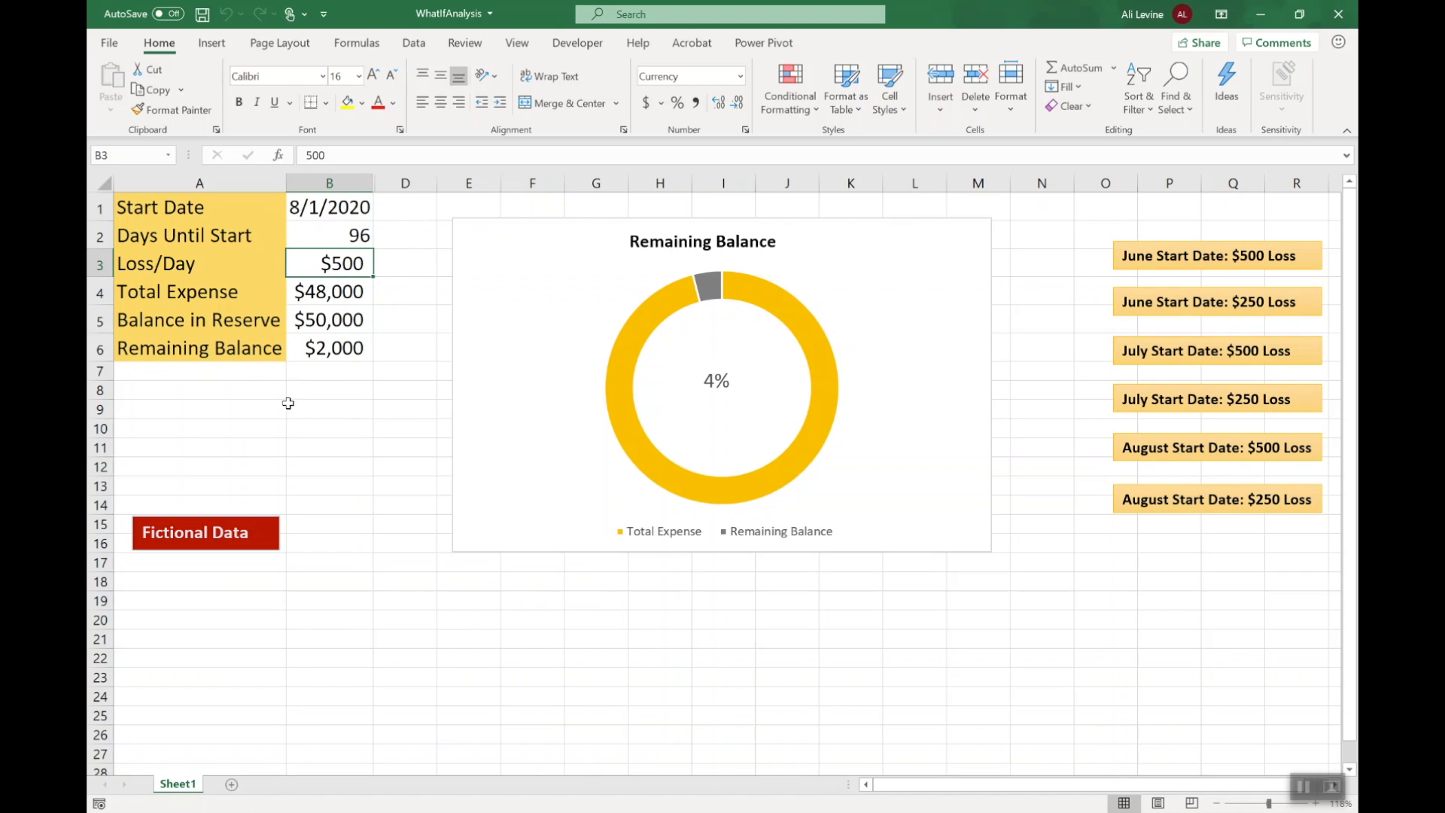
pyautogui.hotkey('ctrl', 'Home')
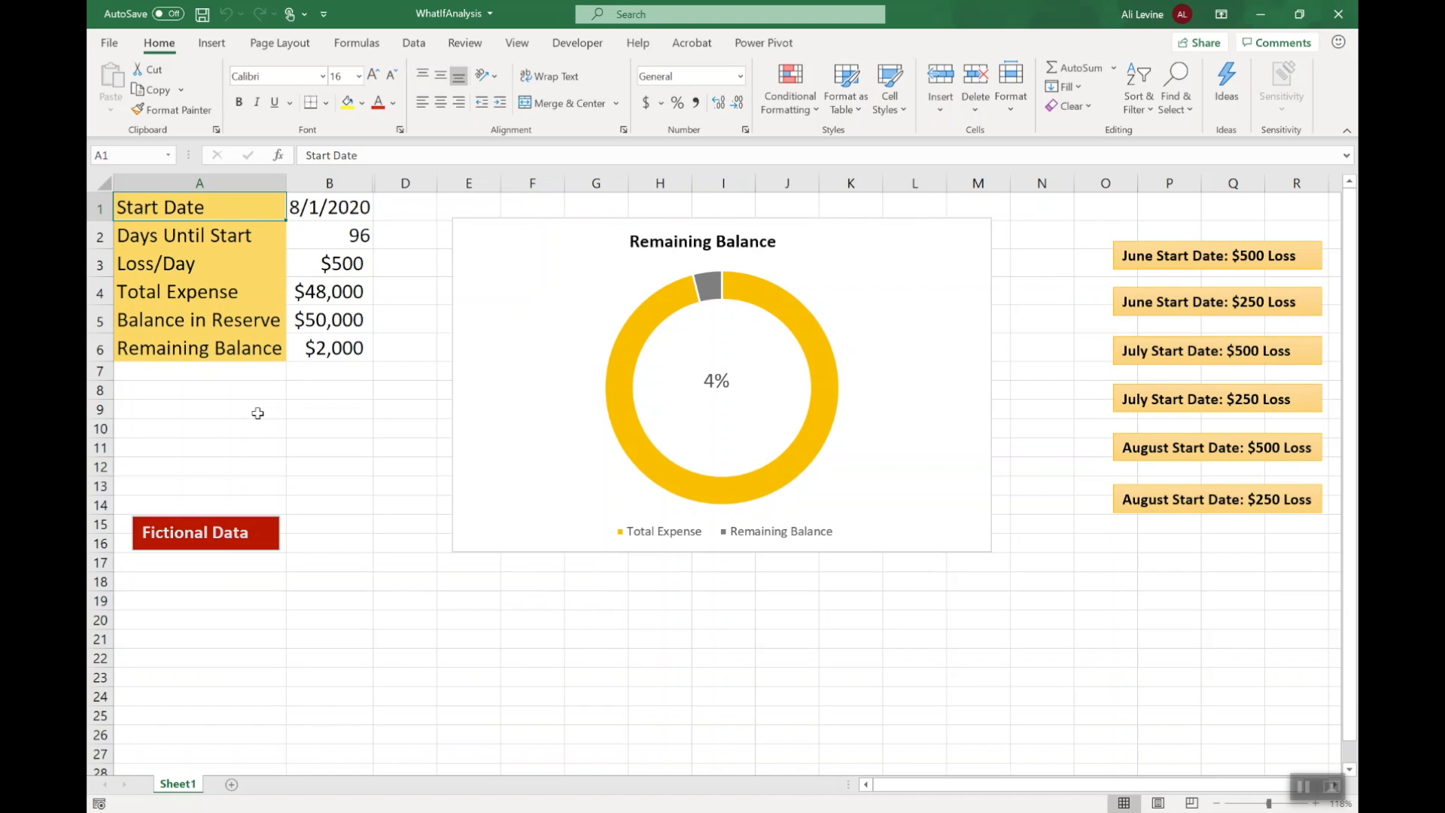